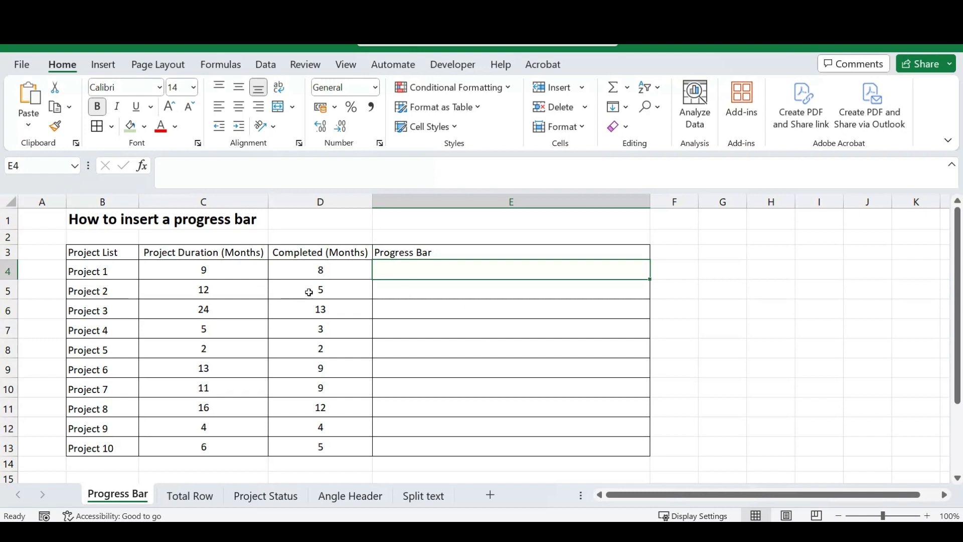
Review the project durations and completed months columns.
click(240, 275)
drag(236, 351, 233, 441)
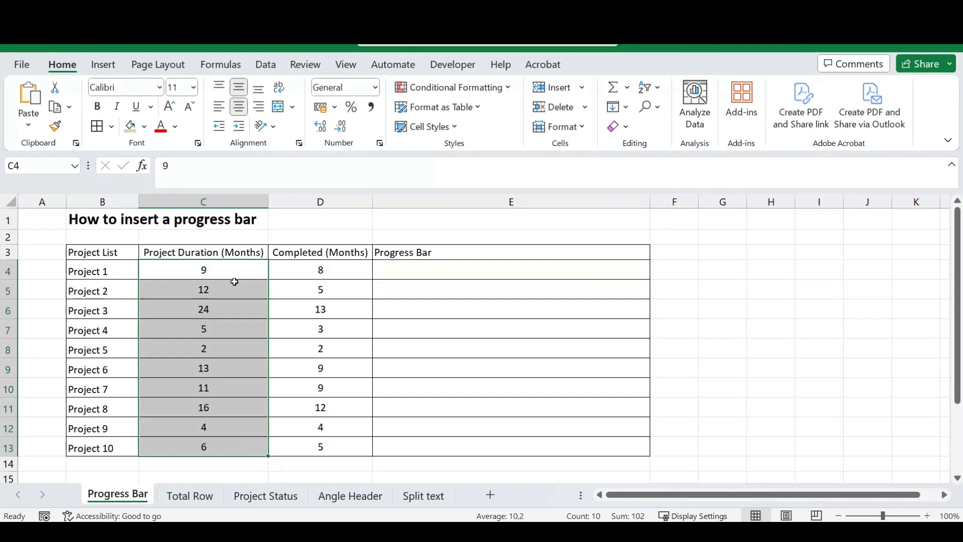
mouse_move(348, 267)
mouse_down()
mouse_move(333, 442)
mouse_move(337, 267)
mouse_up()
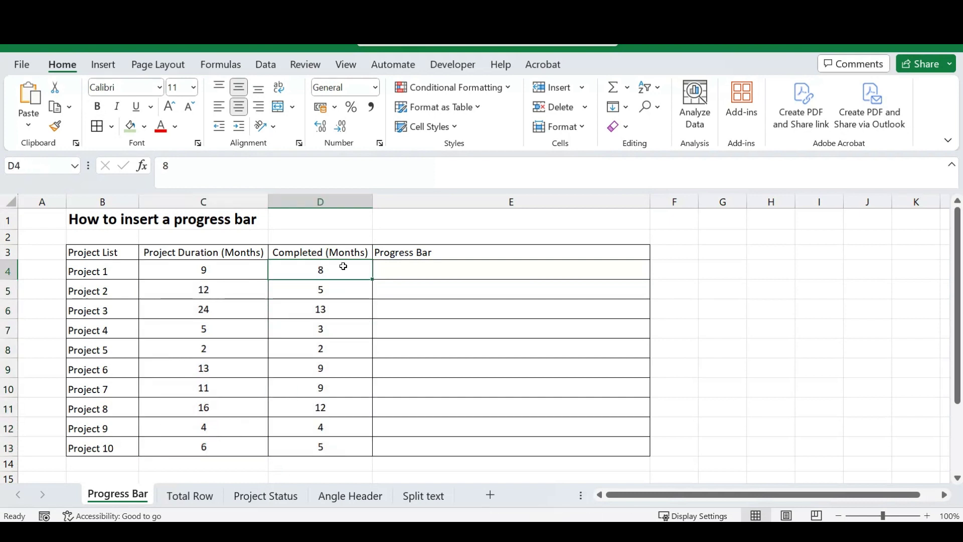
click(335, 281)
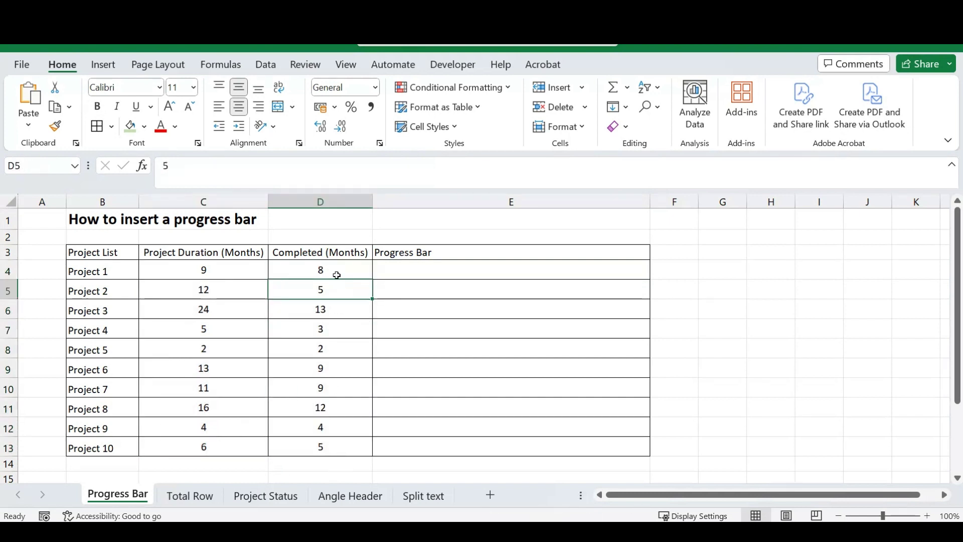
click(337, 273)
Enter =D4/C4 in E4 to show Project 1's completion ratio, 0,888888889.
click(471, 269)
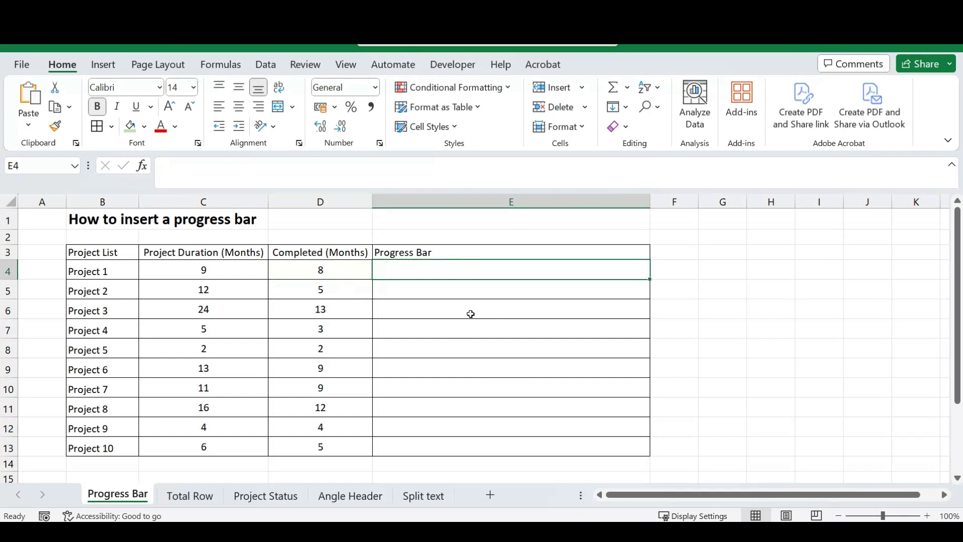
text(=)
key(Left)
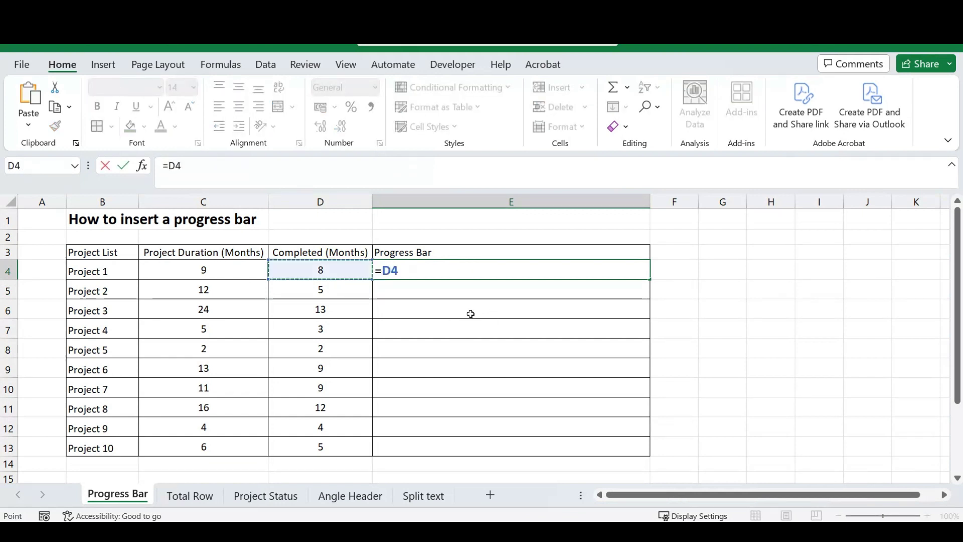
text(/)
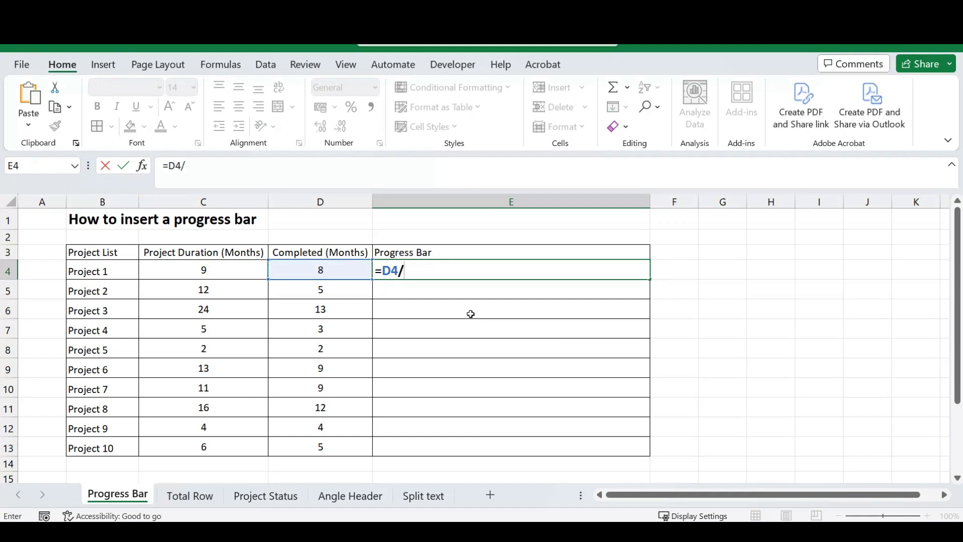
key(Left)
key(Left)
key(Return)
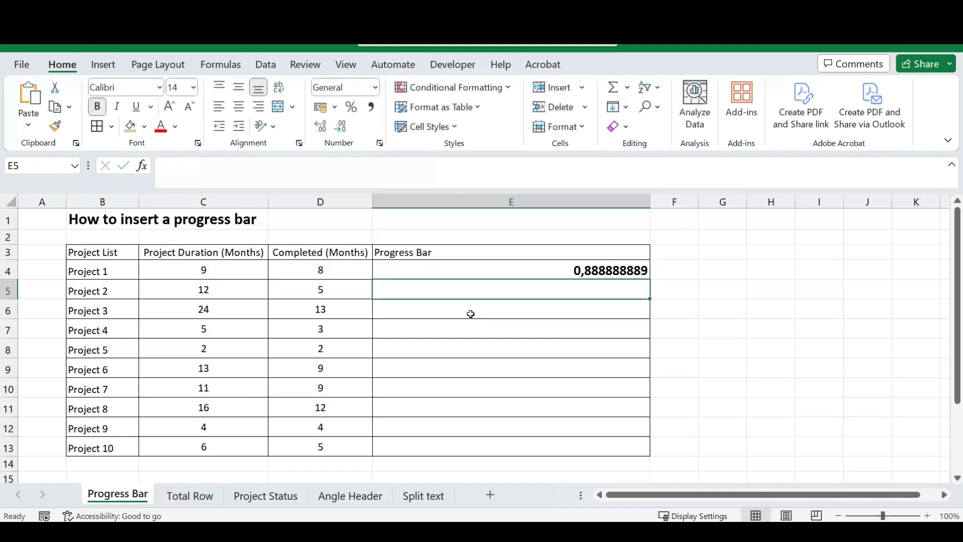
click(549, 271)
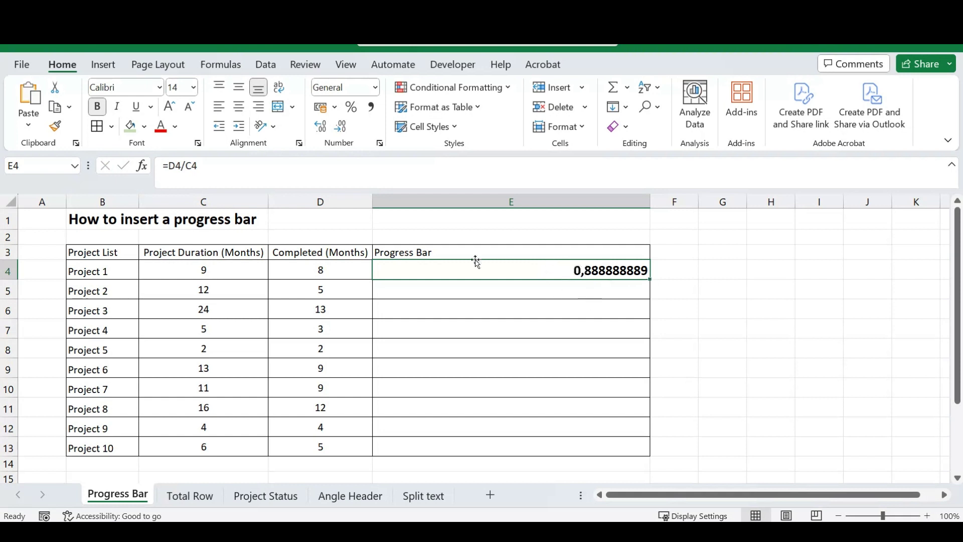
Format E4 as Percentage and fill the formula down to E13.
click(376, 87)
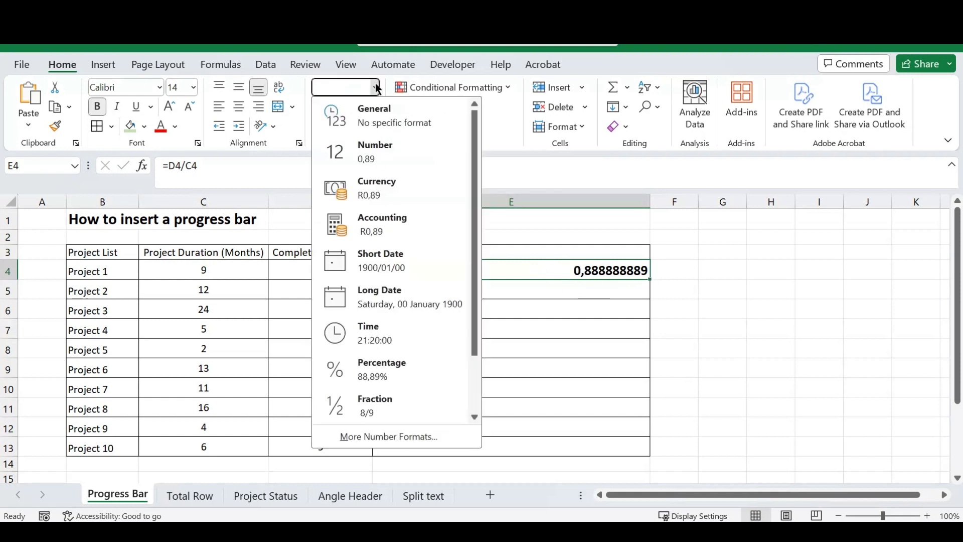
click(376, 365)
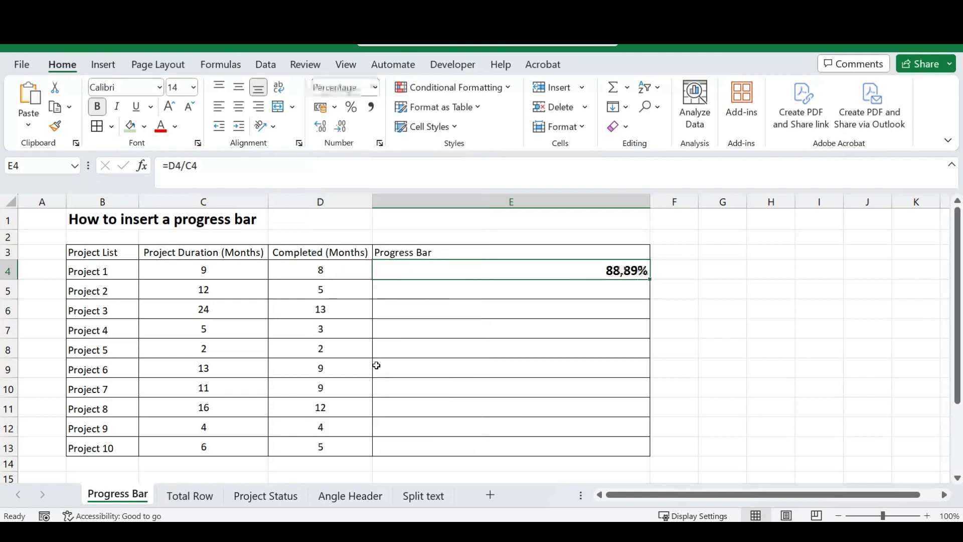
click(375, 89)
click(386, 380)
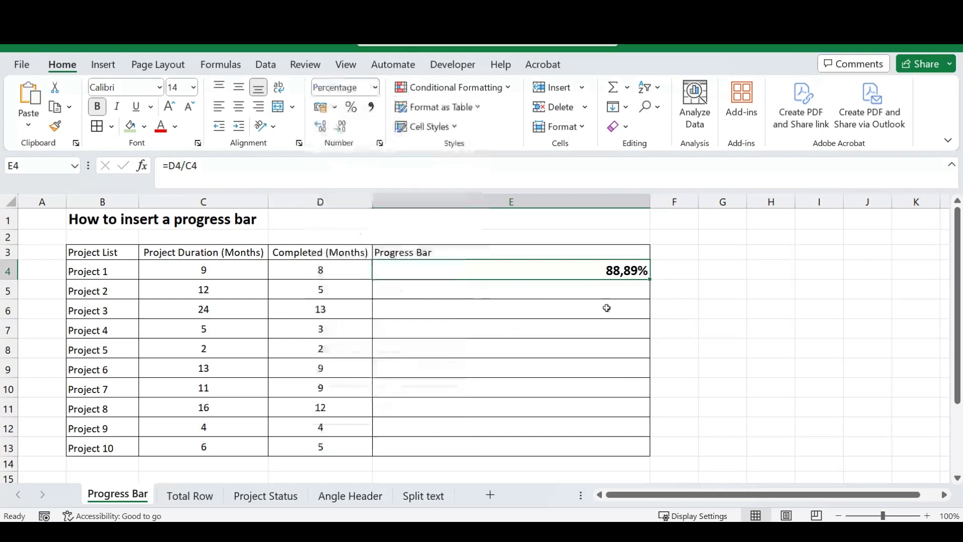
double_click(652, 278)
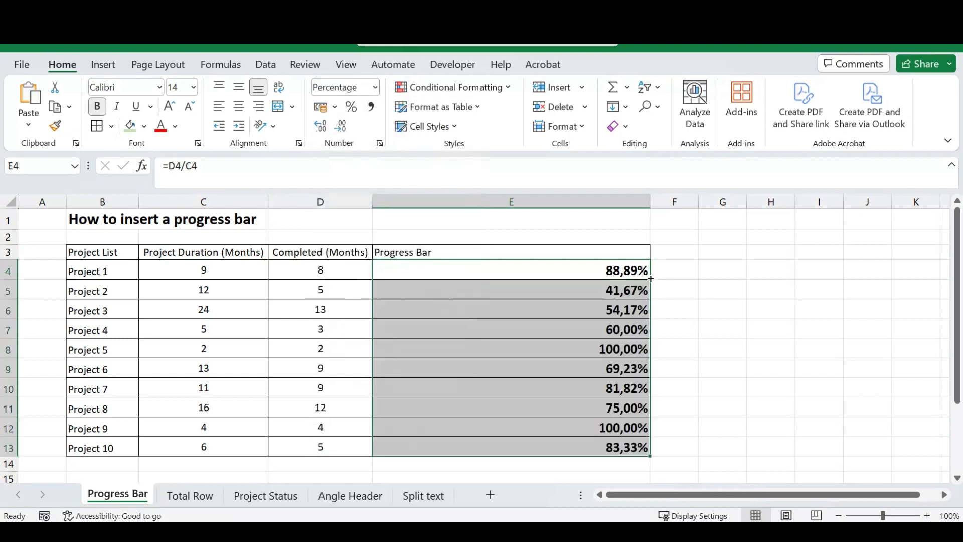
click(543, 273)
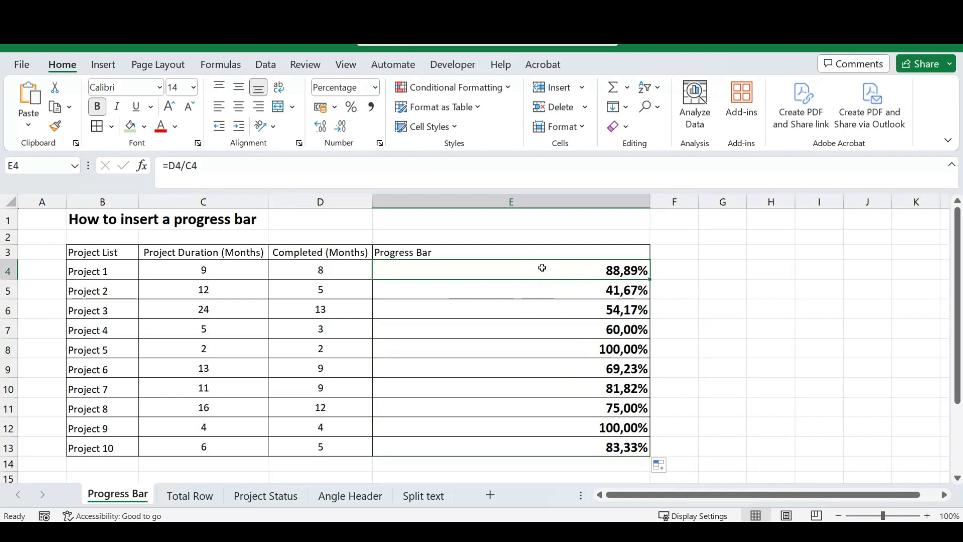
drag(542, 268, 540, 448)
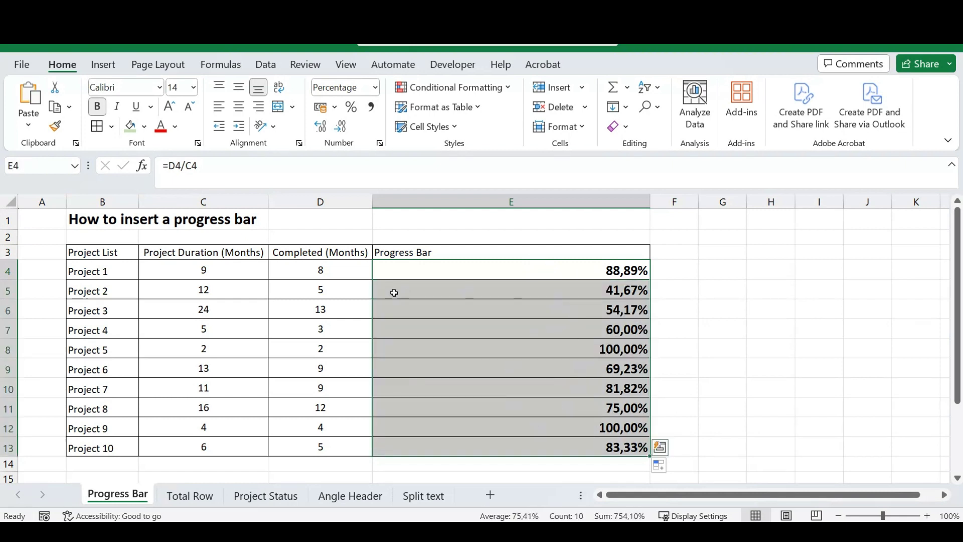
Test by entering 4 in D5 and D6, then undo to restore 5 and 13.
click(333, 294)
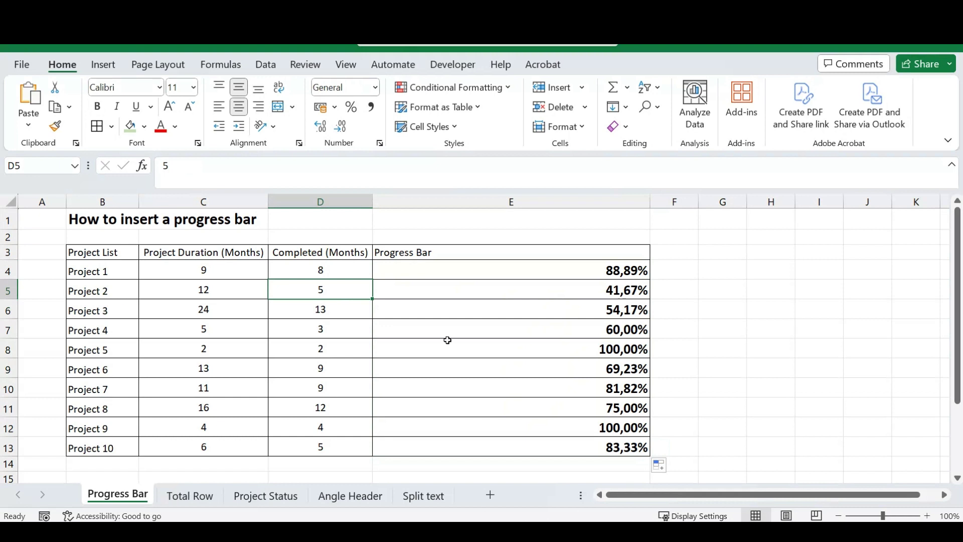
text(4)
key(Return)
text(4)
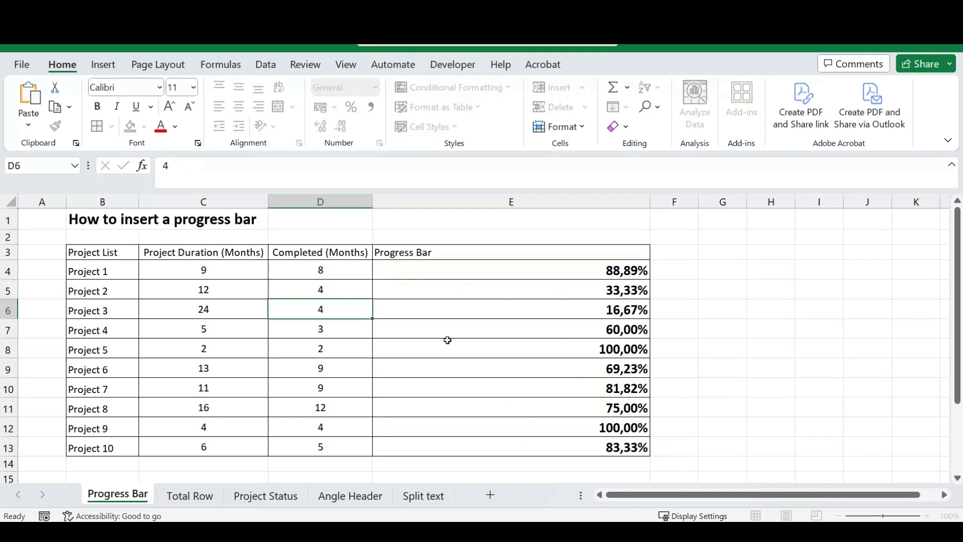
key(Return)
key(ctrl+z)
key(ctrl+z)
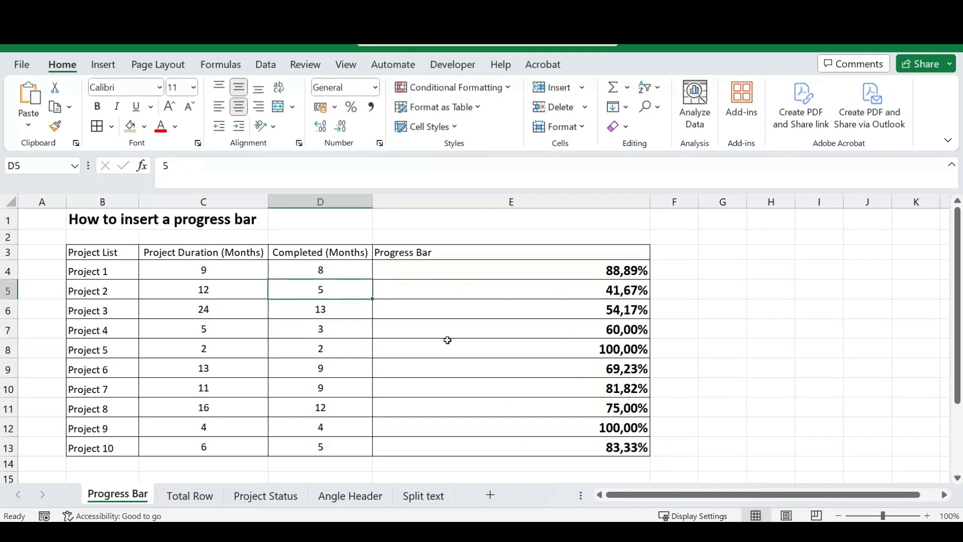
Apply Green Solid Fill data bars to the percentages in E4:E13.
drag(545, 272, 544, 438)
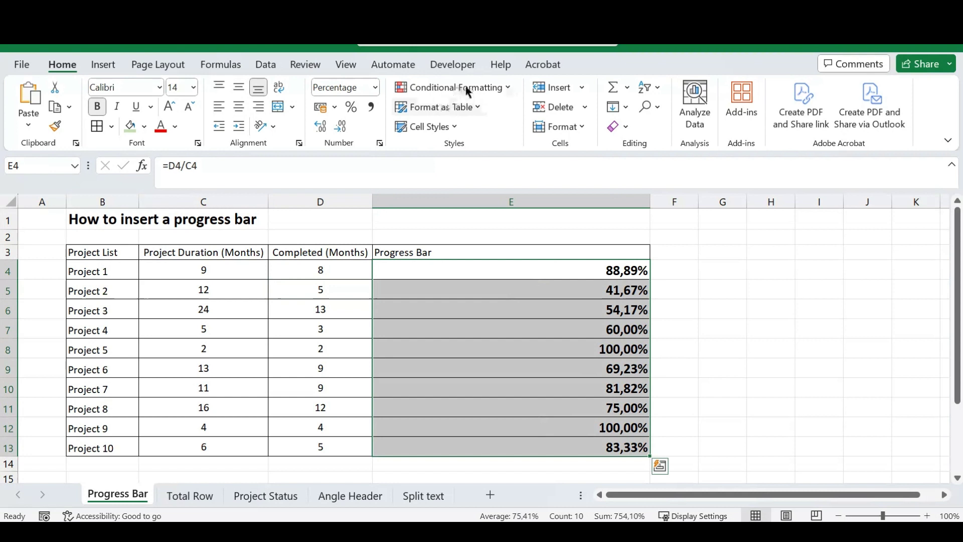
click(508, 88)
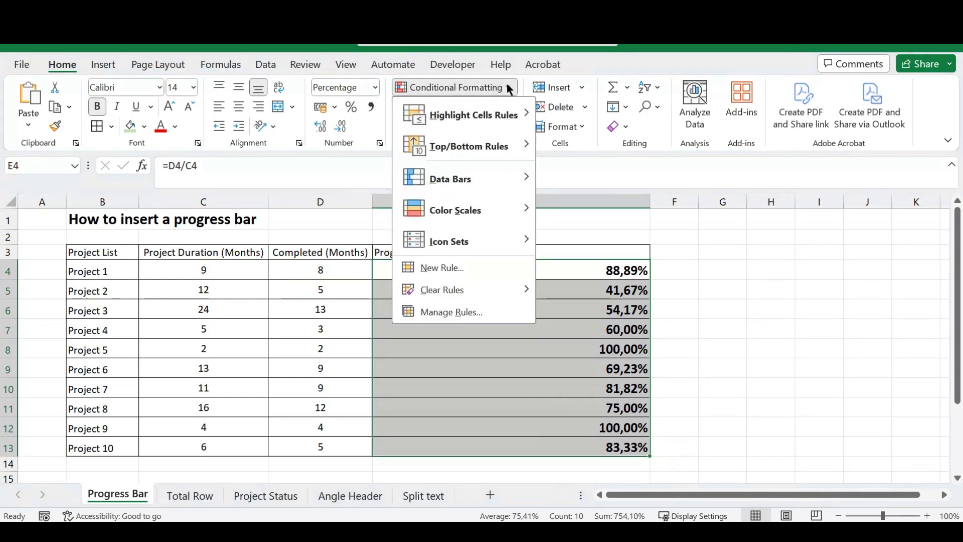
mouse_move(527, 177)
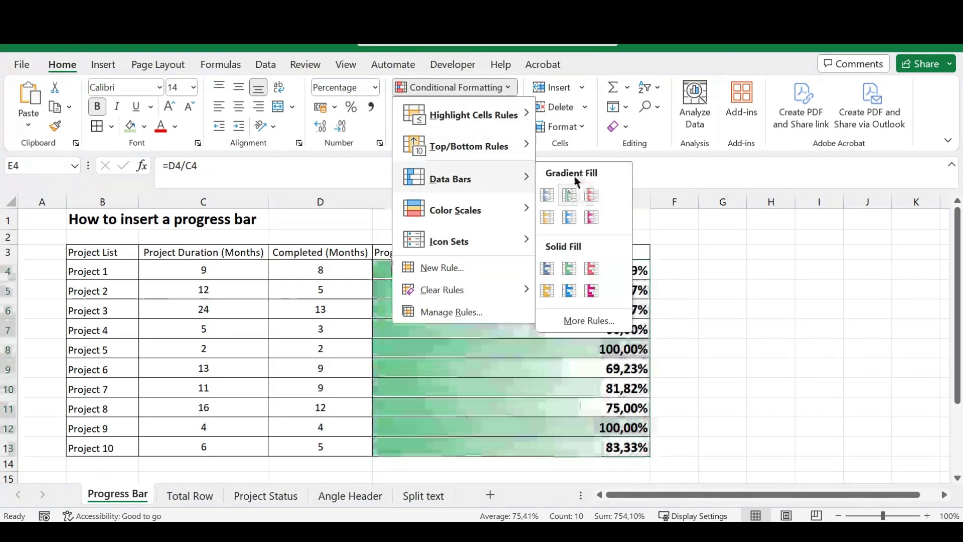
click(569, 269)
click(699, 355)
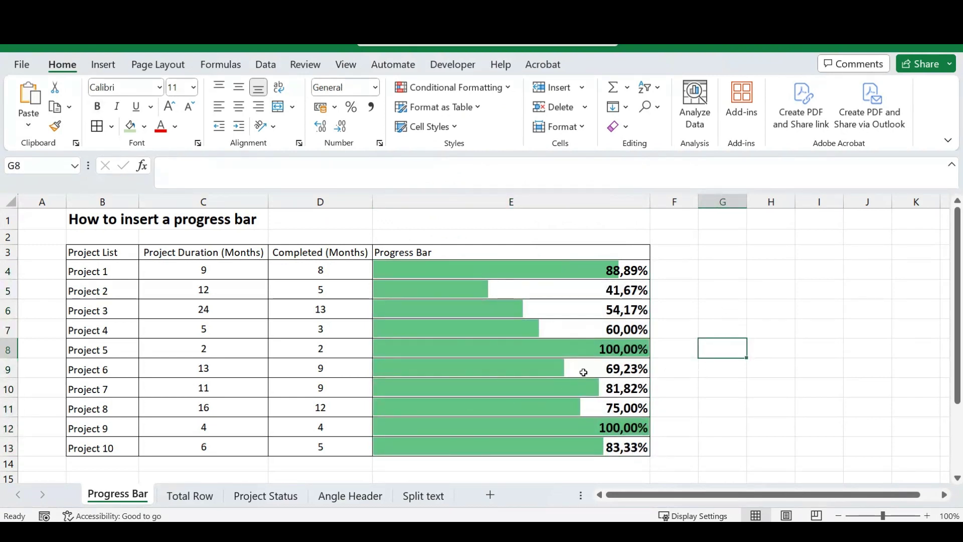
Change completed months for Projects 1–5 to 9, 6, 15, 5 and 1.
click(346, 275)
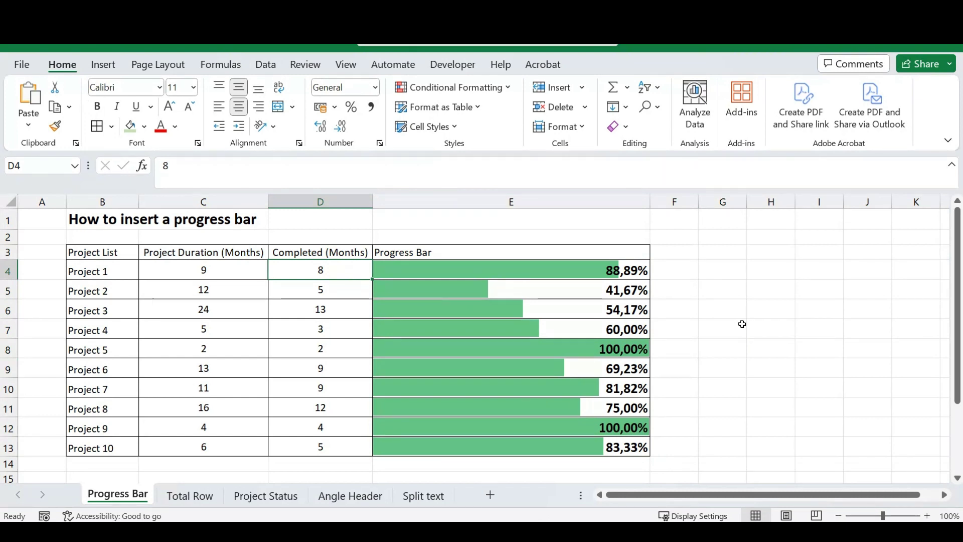
text(9)
key(Return)
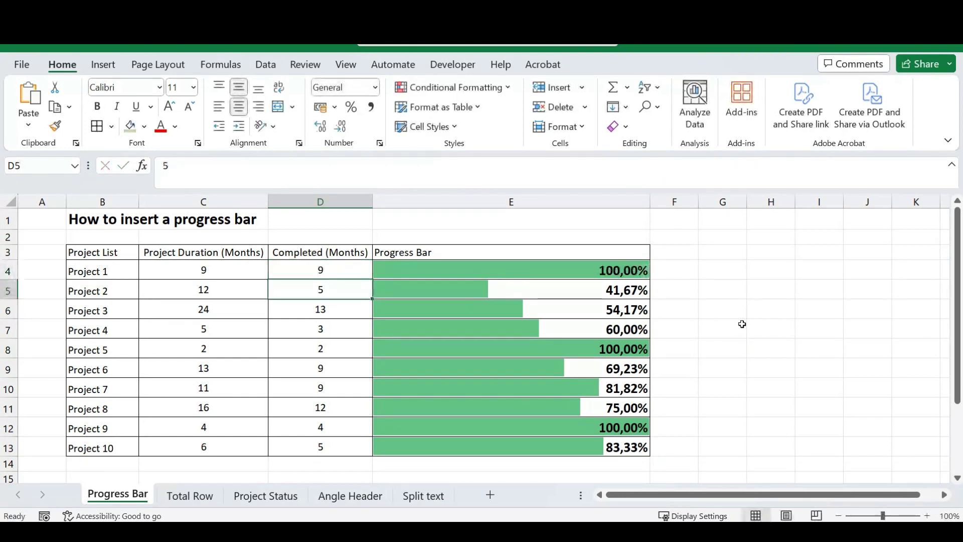
text(6)
key(Return)
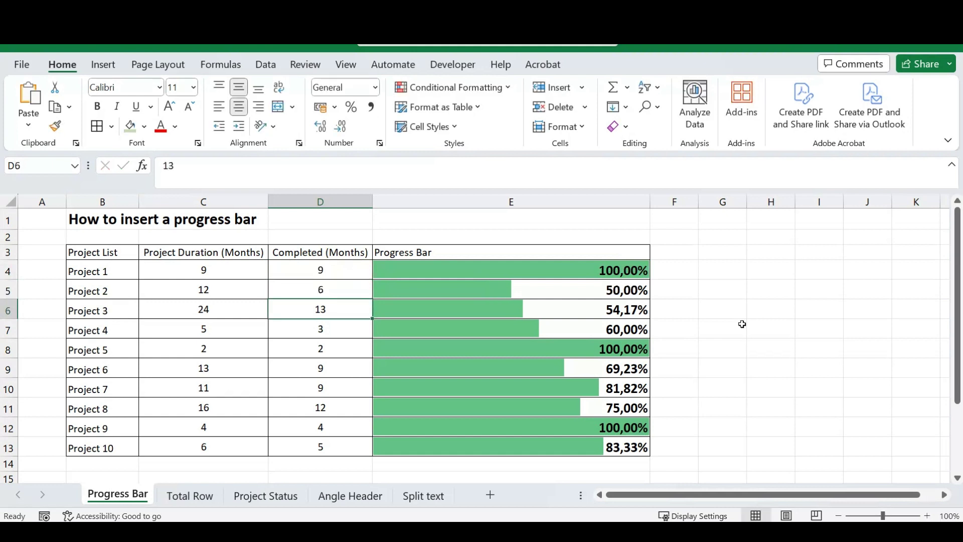
text(15)
key(Return)
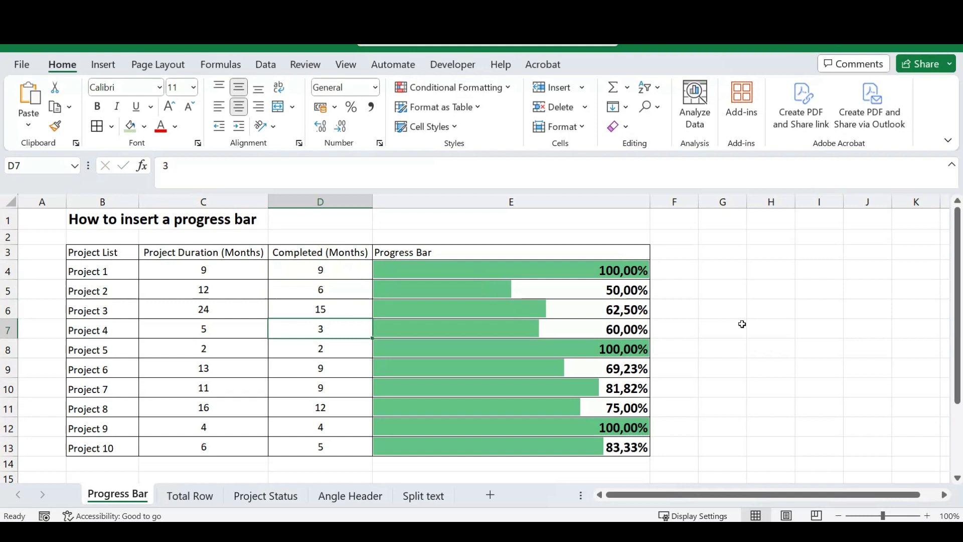
text(5)
key(Return)
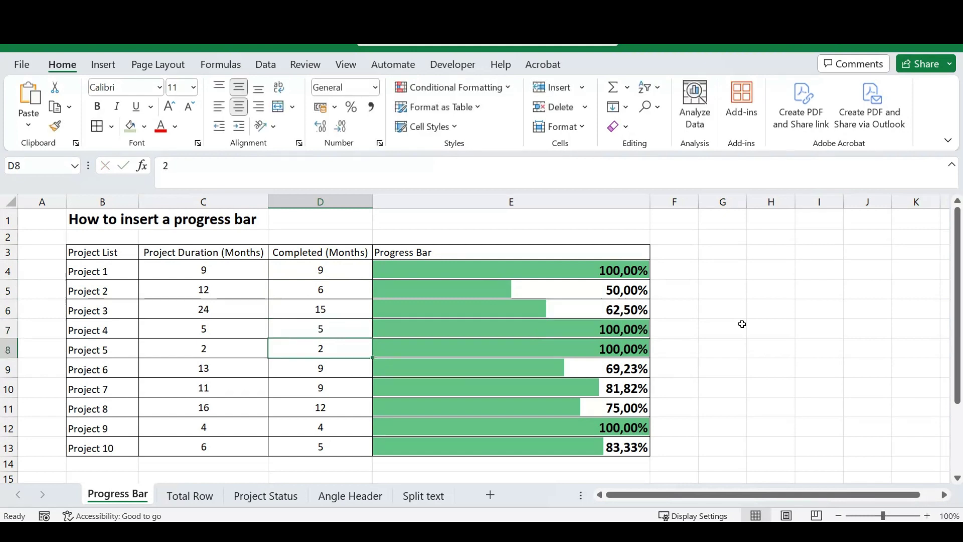
text(1)
key(Return)
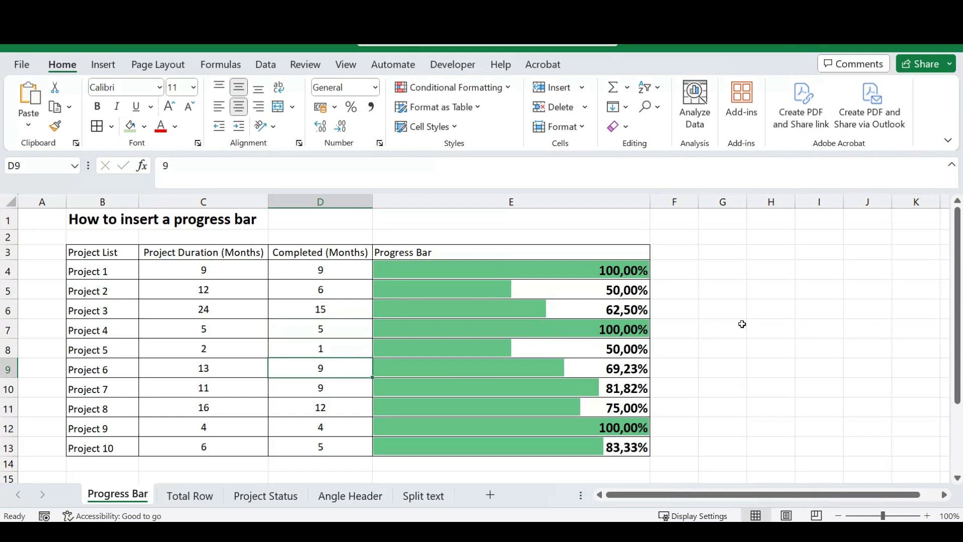
Review the completed months, the progress bar cells and E4's formula.
drag(333, 275, 317, 438)
click(346, 275)
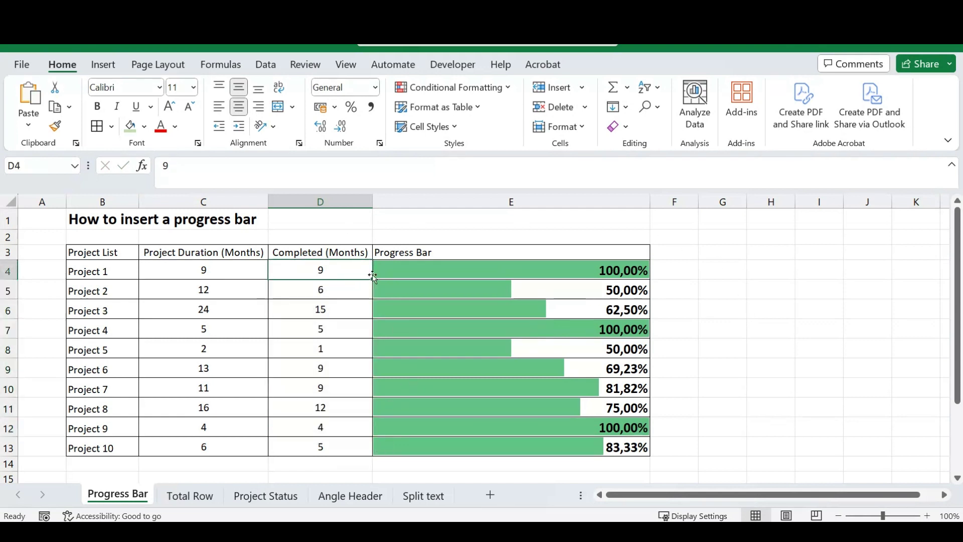
click(561, 273)
drag(561, 273, 559, 449)
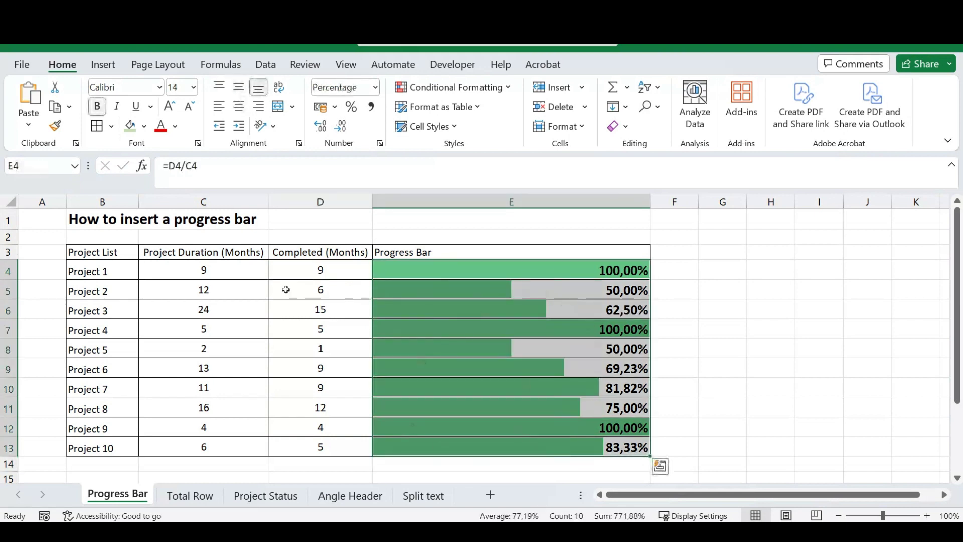
key(Left)
key(Left)
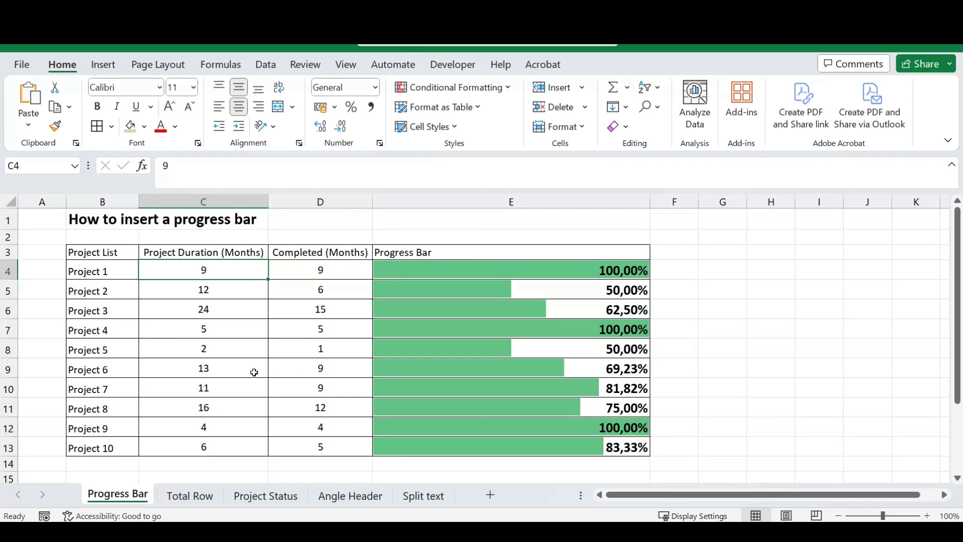
click(517, 275)
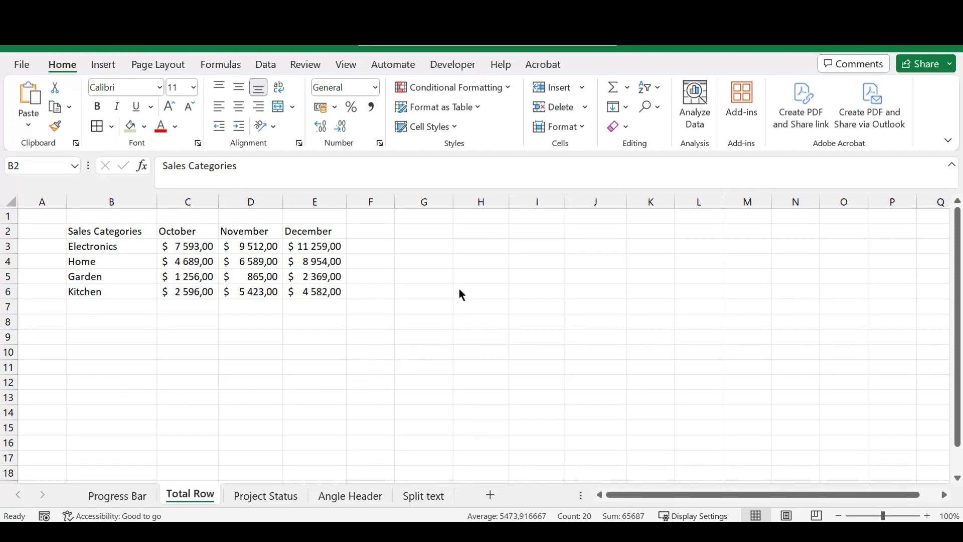
key(ctrl+a)
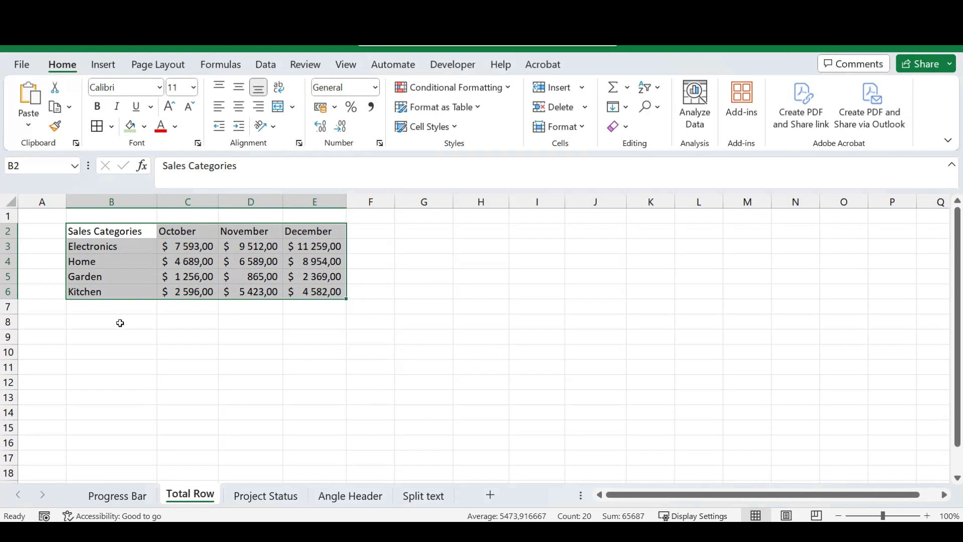
click(120, 323)
drag(129, 230, 313, 302)
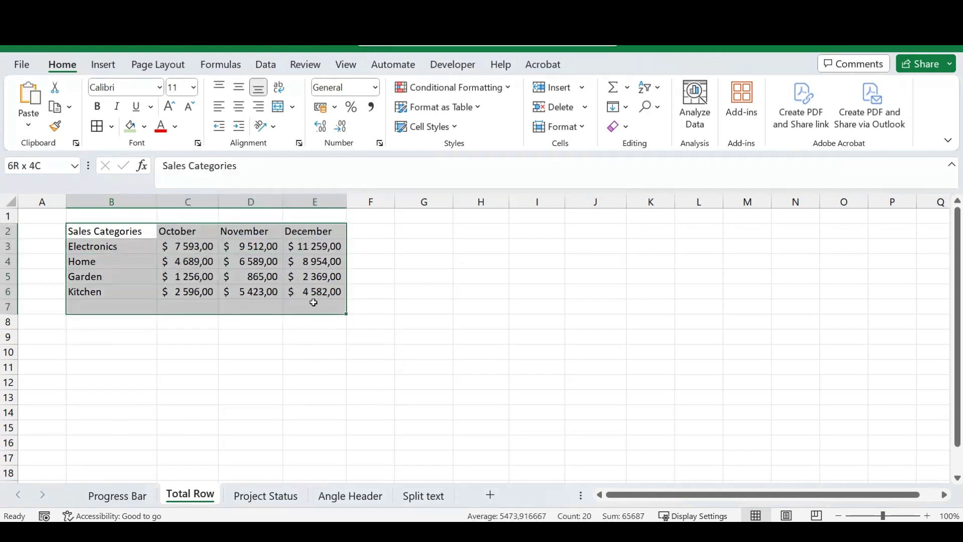
click(110, 322)
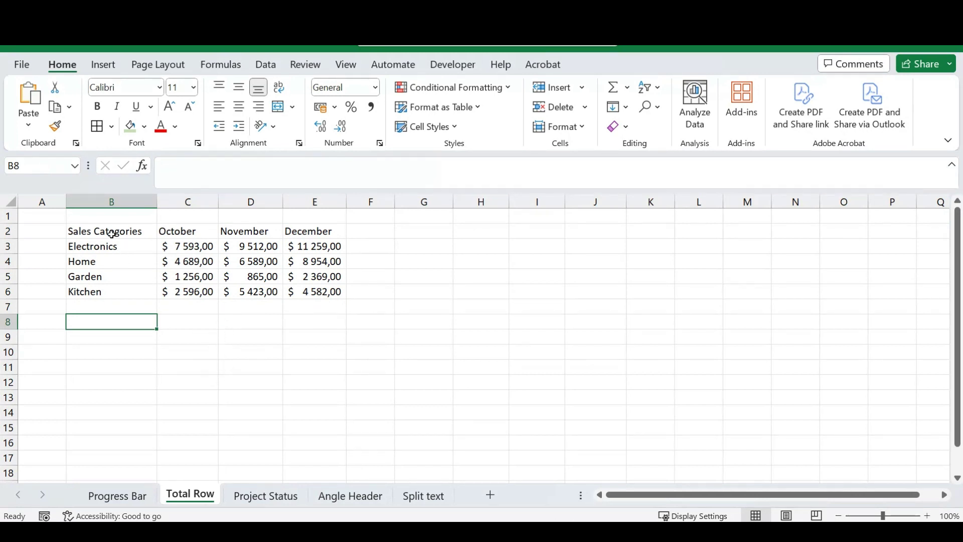
drag(113, 236, 311, 286)
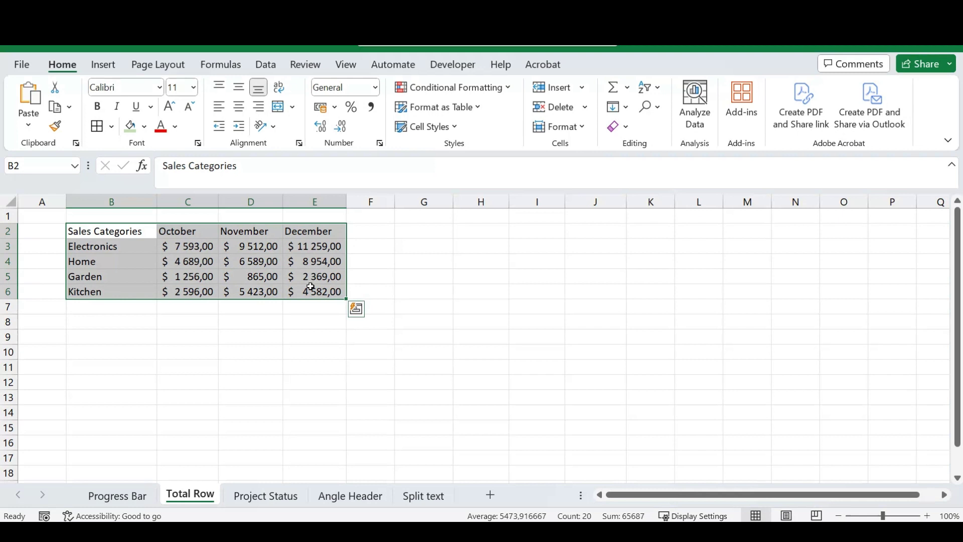
key(ctrl+t)
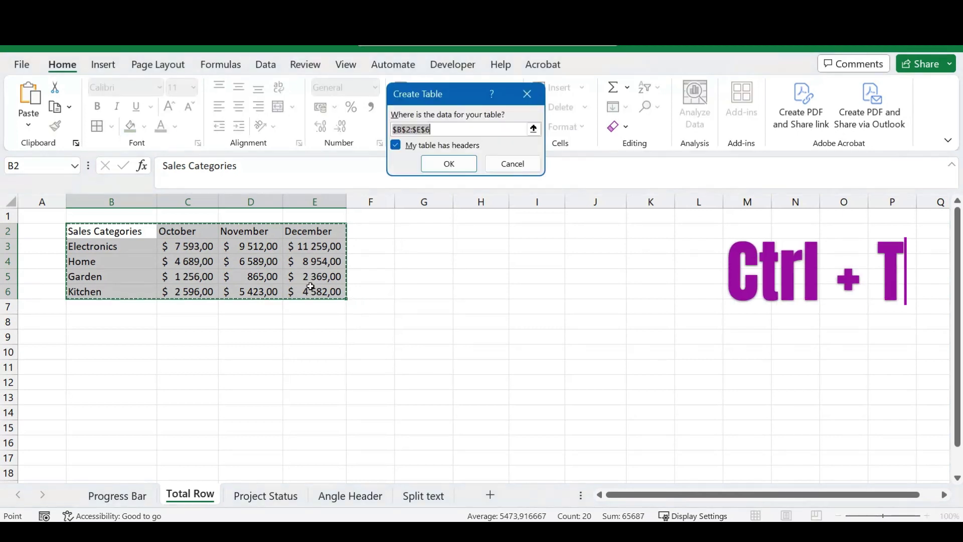
drag(457, 97, 450, 199)
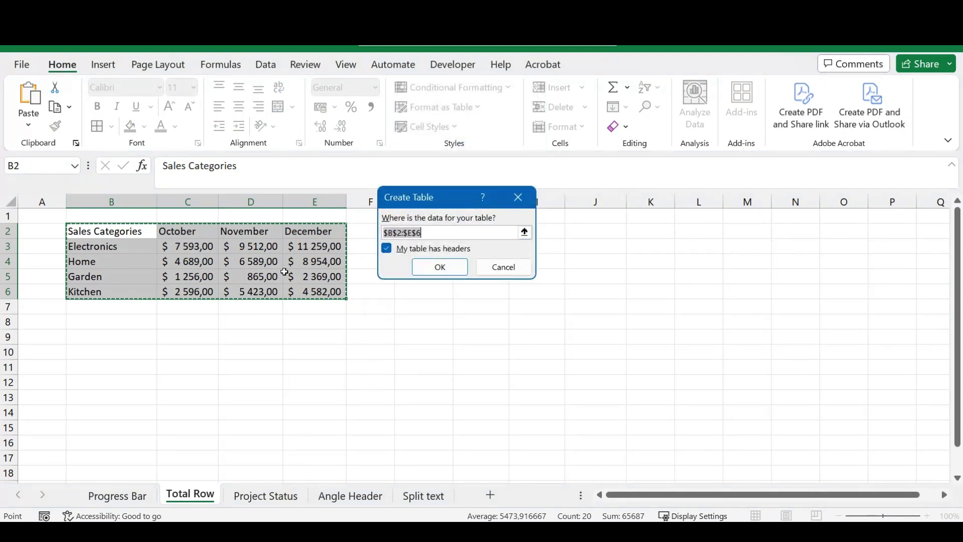
click(439, 266)
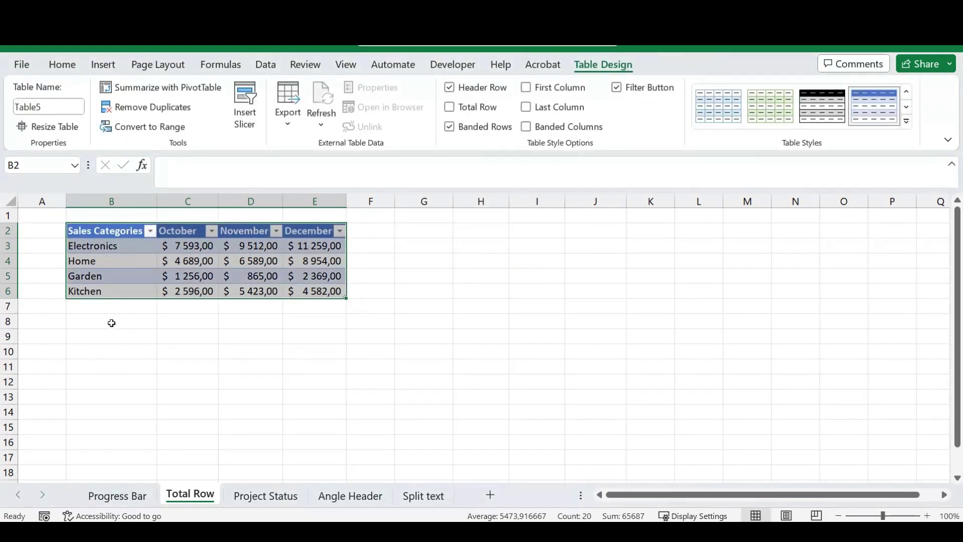
click(111, 323)
key(ctrl+z)
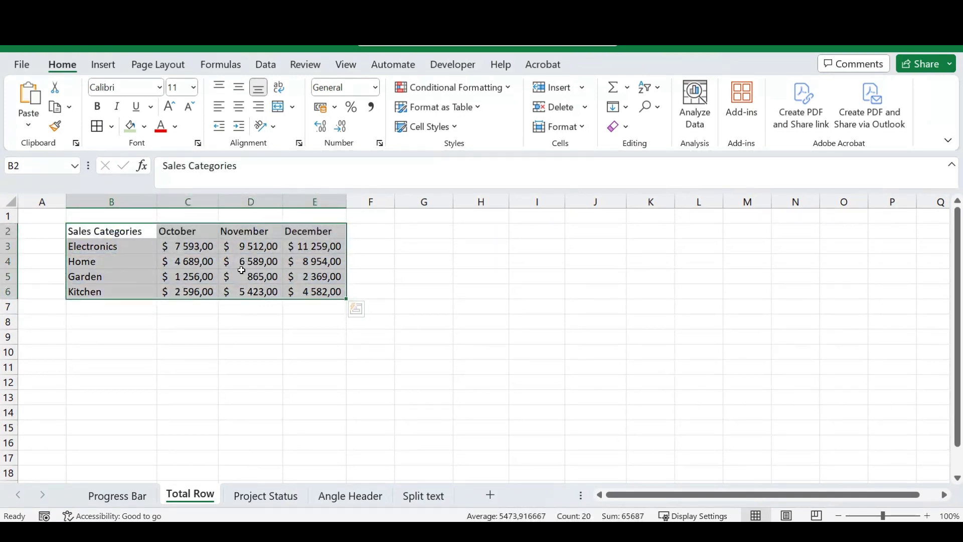
Start a table from the sales range $B$2:$E$6 with headers via Insert > Table.
click(106, 66)
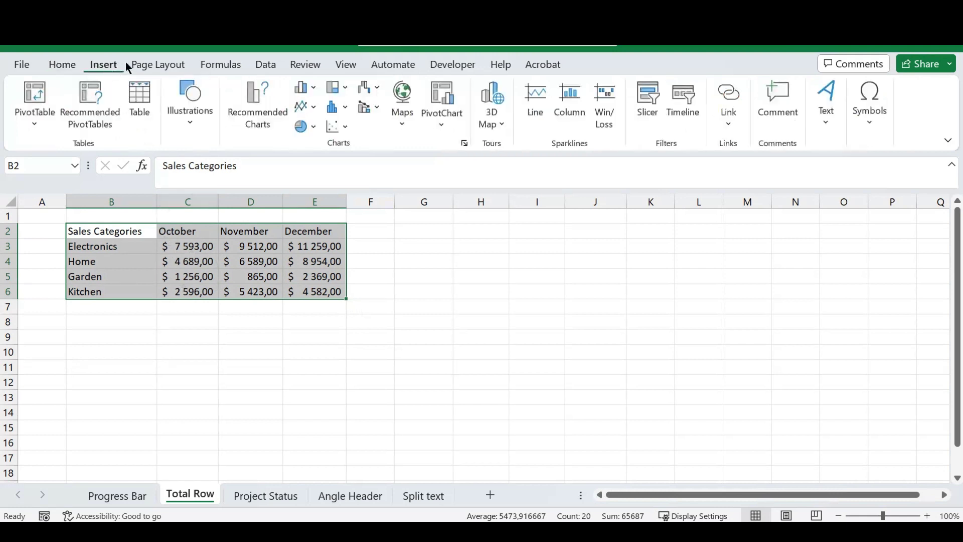
click(142, 95)
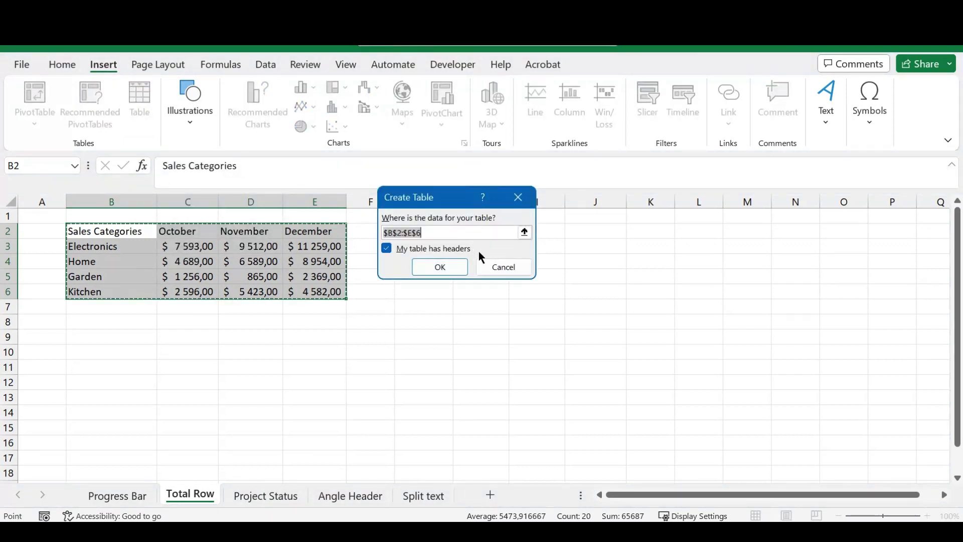
Create Table6 from B2:E6 with headers and reselect it to show its design options.
click(445, 266)
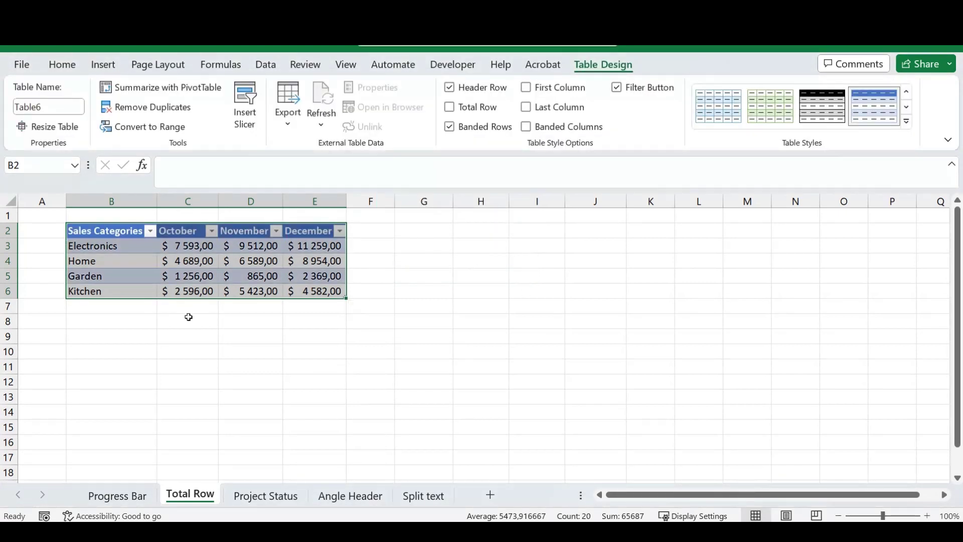
click(126, 308)
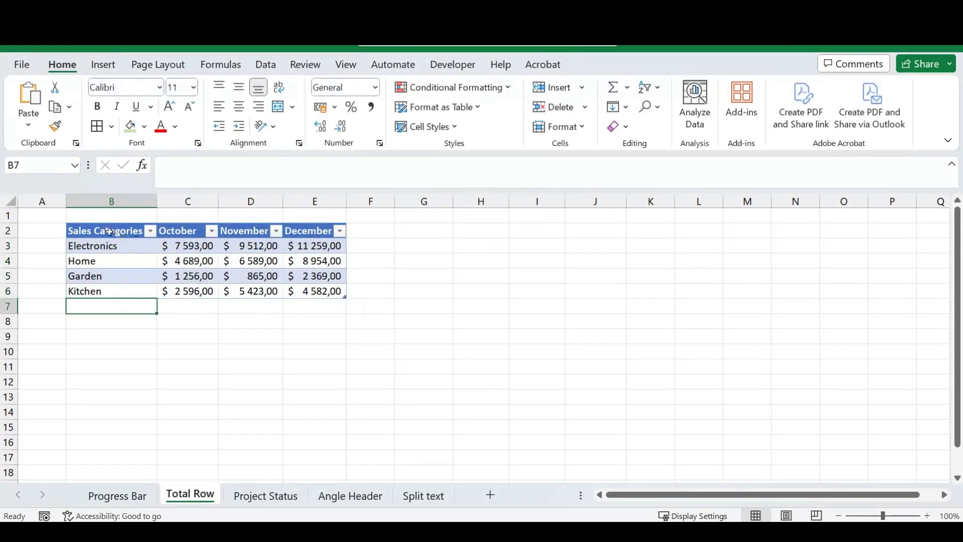
drag(110, 232, 321, 291)
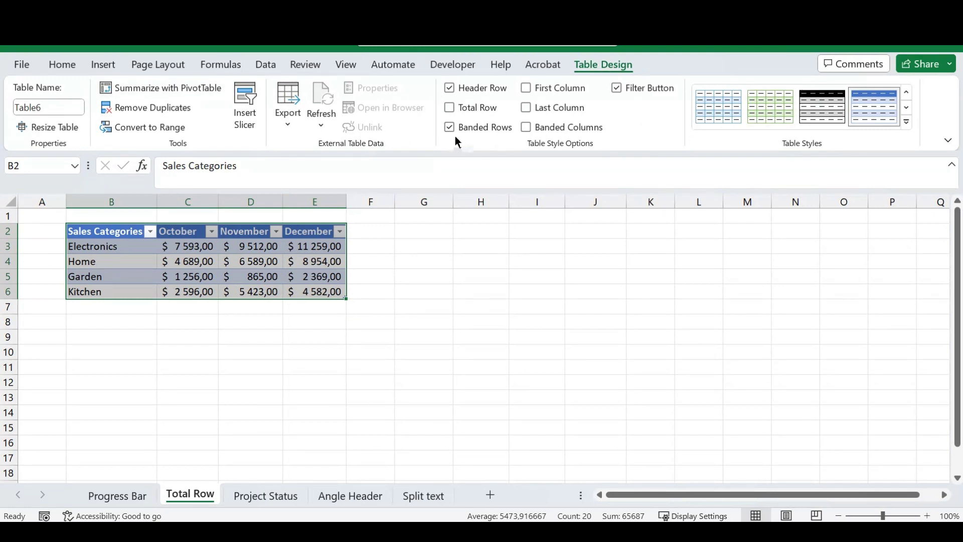
Add a Total row with Sum for October, Average for November and Count for December.
click(450, 108)
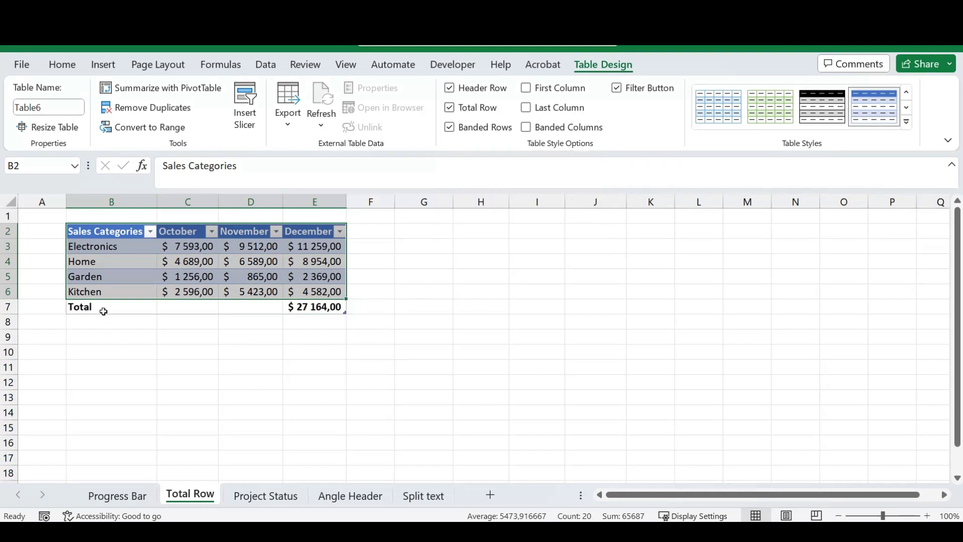
click(350, 361)
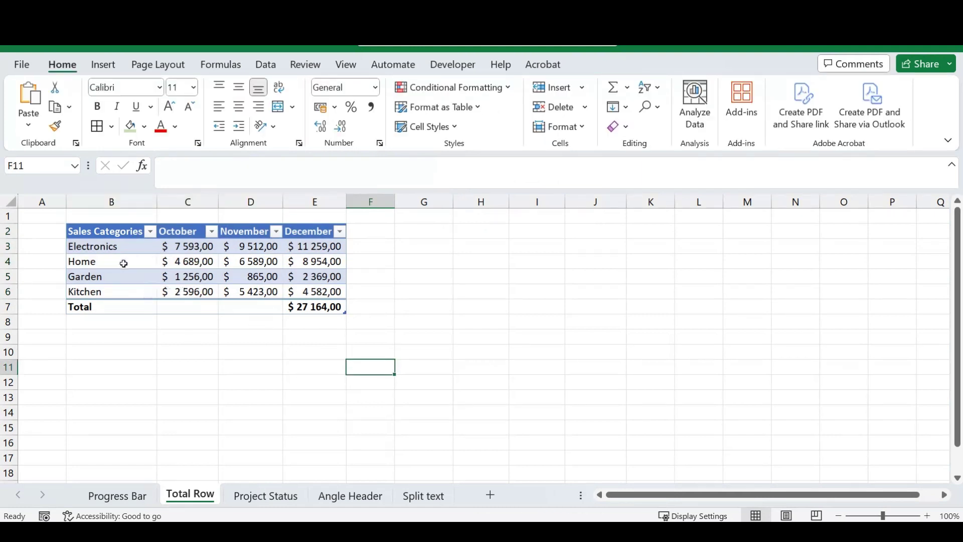
click(191, 308)
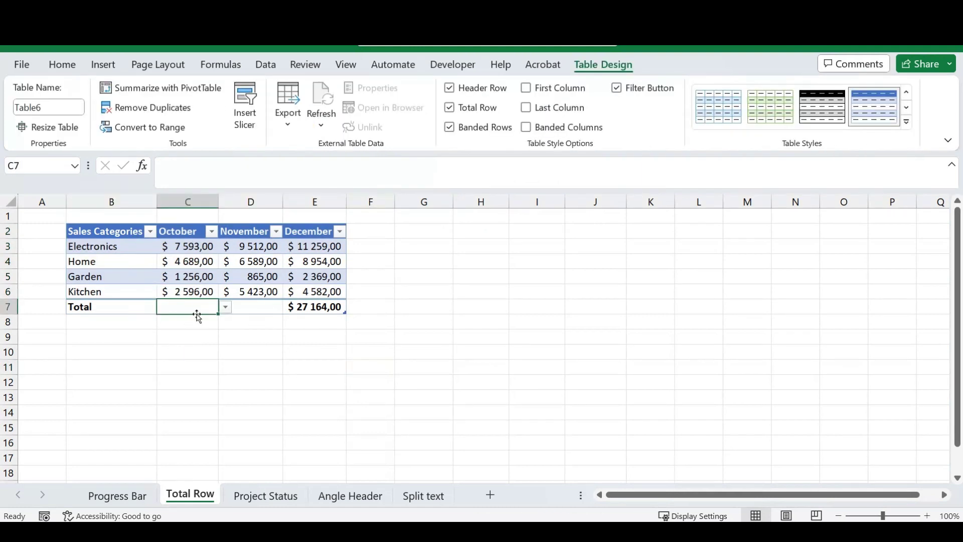
click(226, 308)
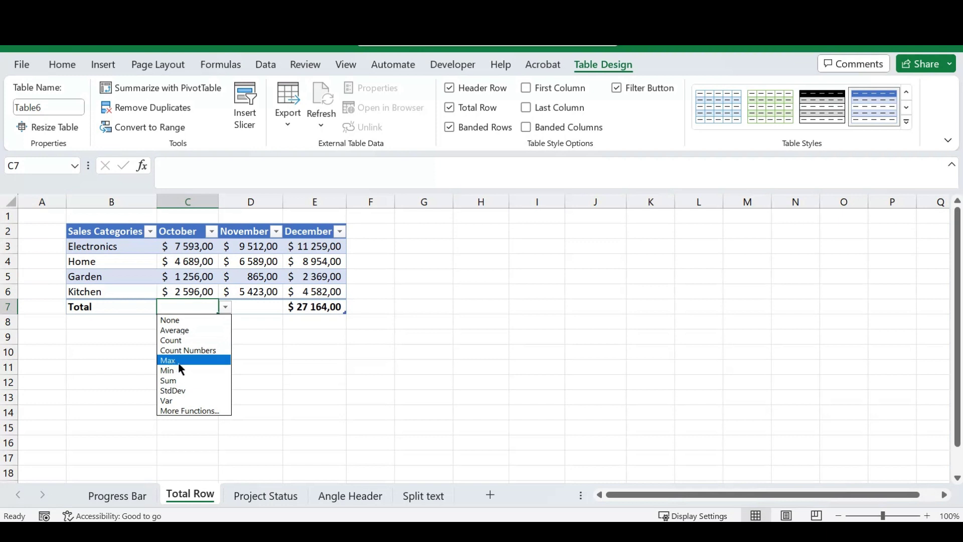
click(180, 381)
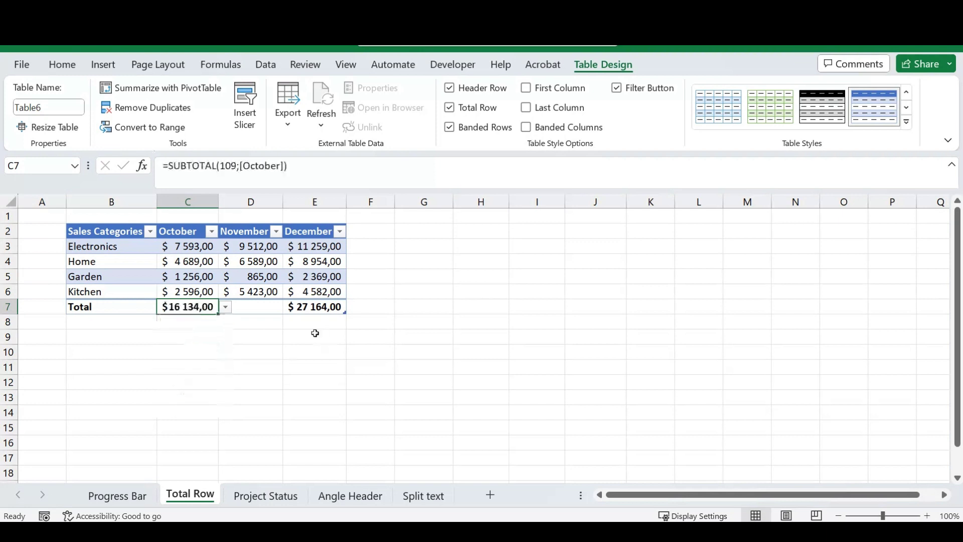
click(257, 308)
click(290, 307)
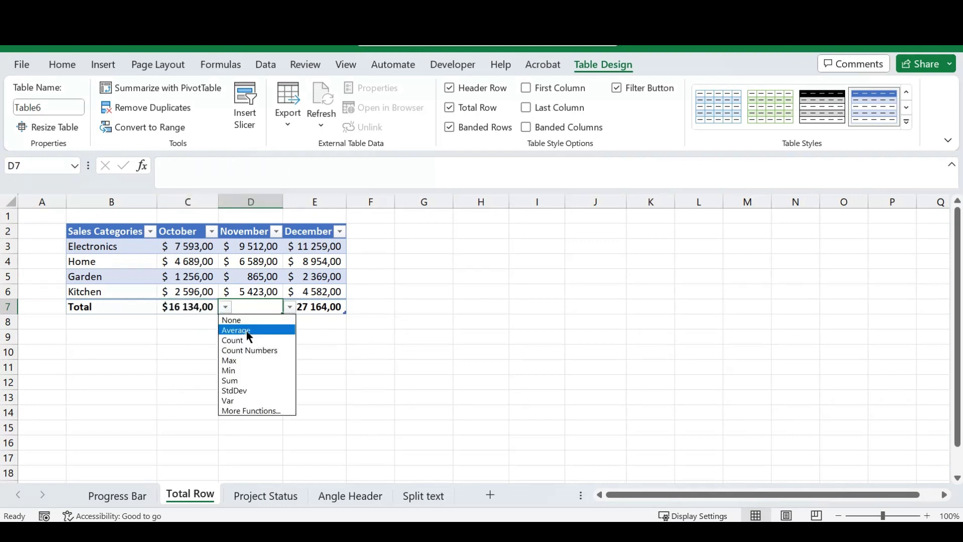
click(249, 331)
click(306, 308)
click(353, 308)
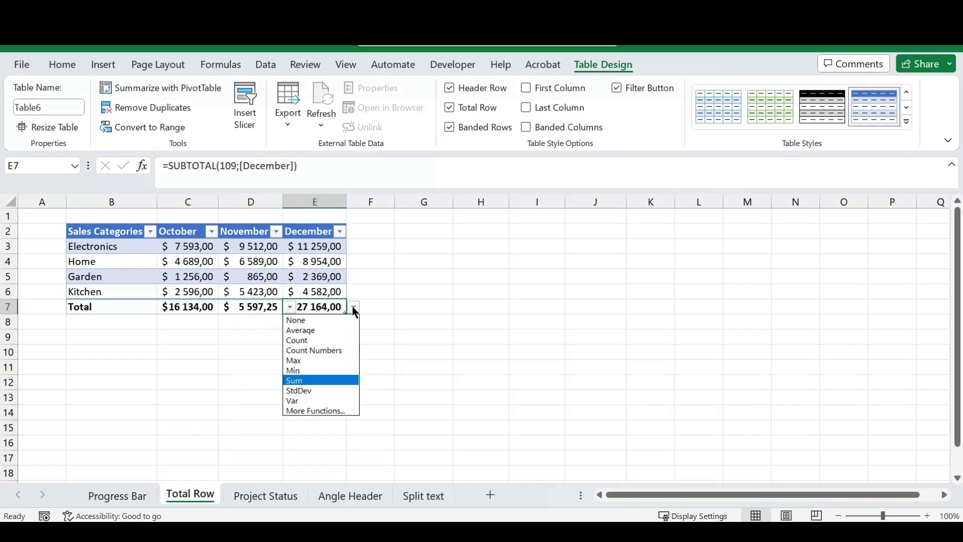
click(309, 340)
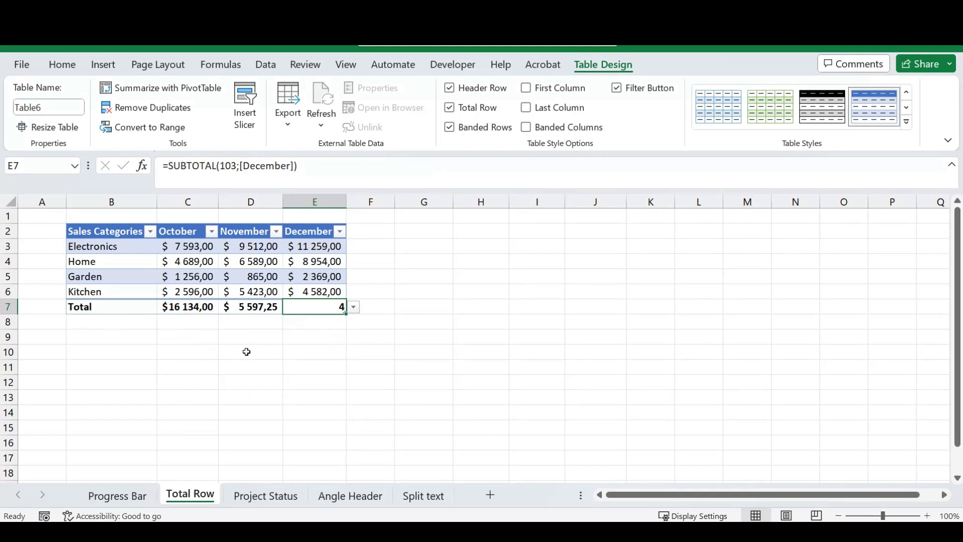
Browse More Functions for the October total, close it unchanged, and select C8.
click(204, 307)
click(225, 308)
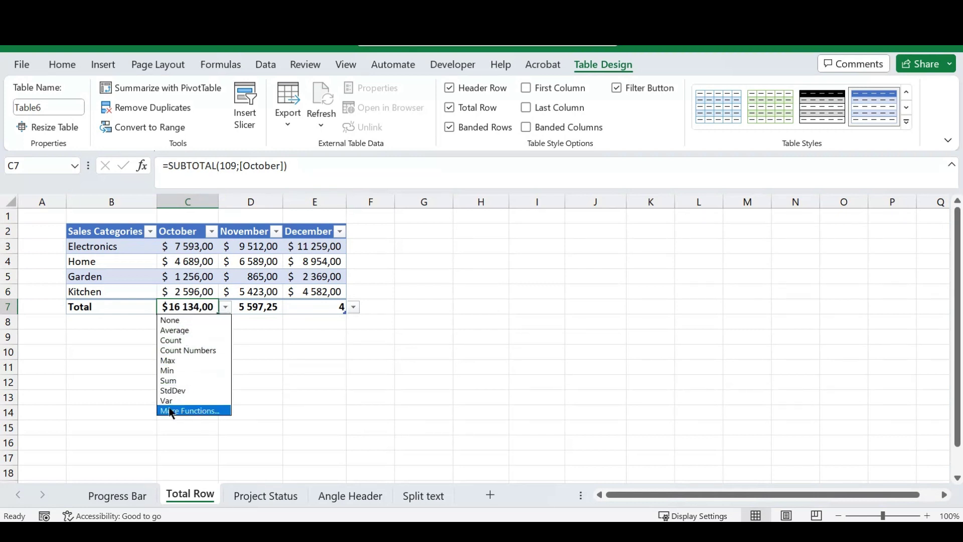
click(199, 410)
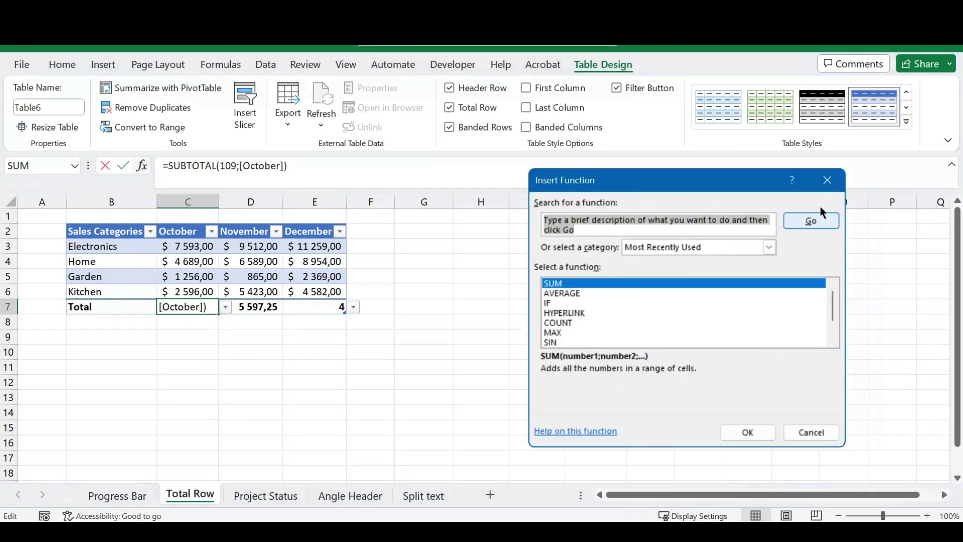
click(827, 180)
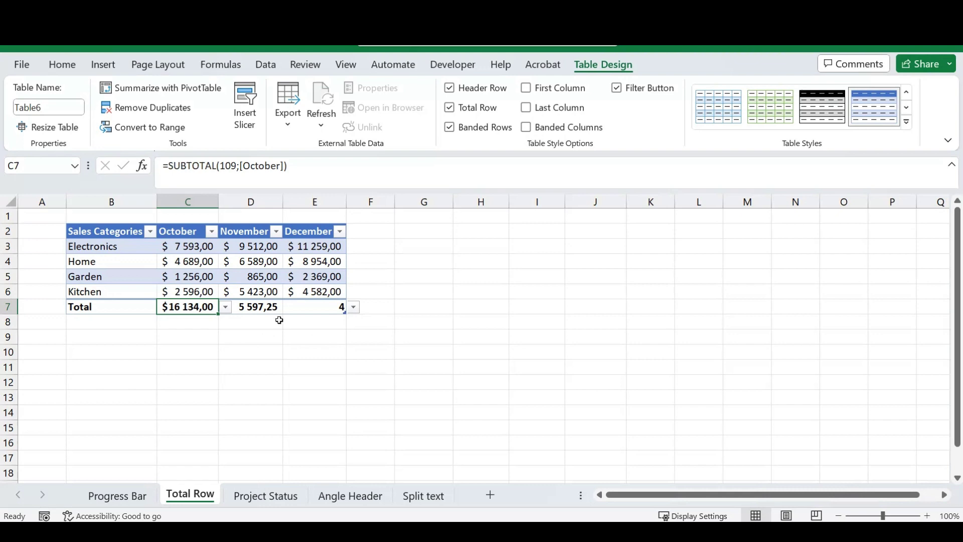
click(287, 321)
click(206, 321)
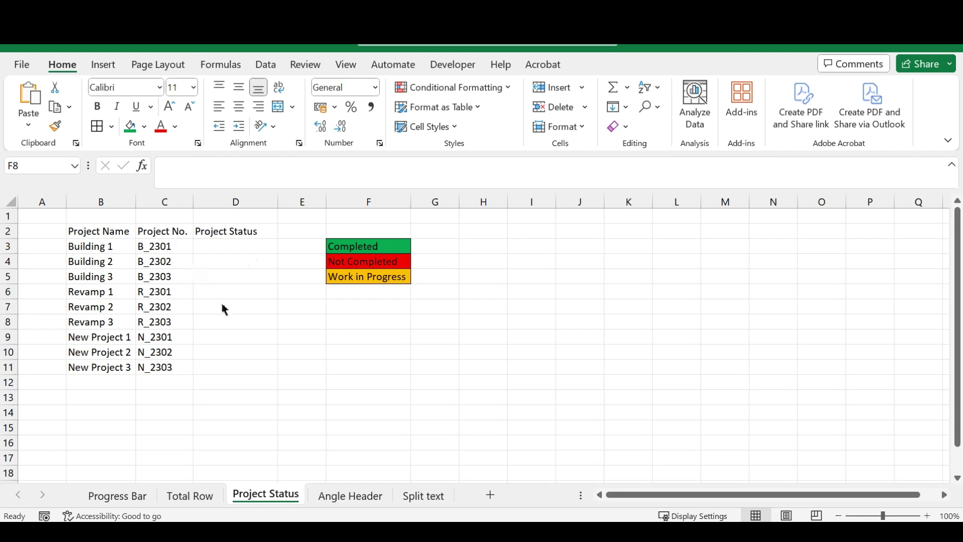
Look over the project names, Project Status header and status legend, ending on D3.
click(111, 244)
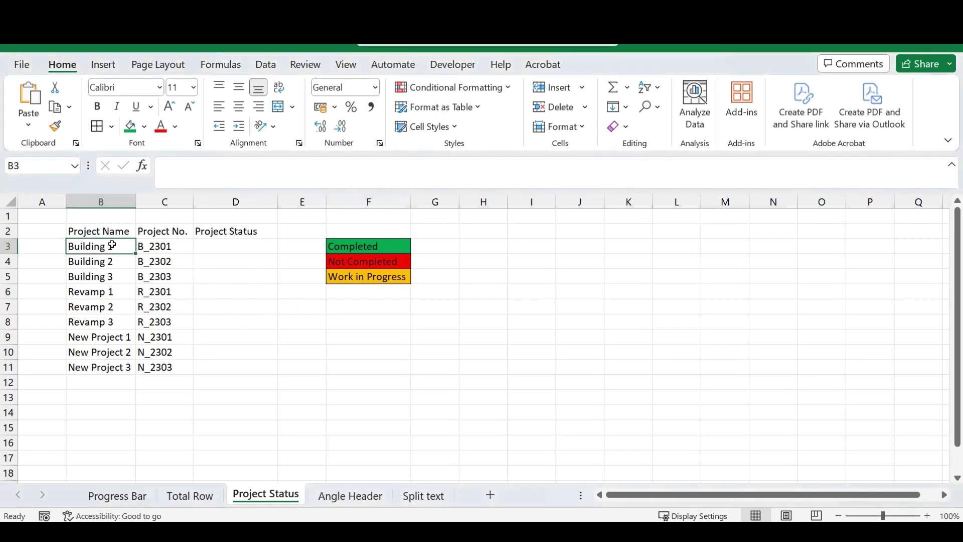
click(229, 232)
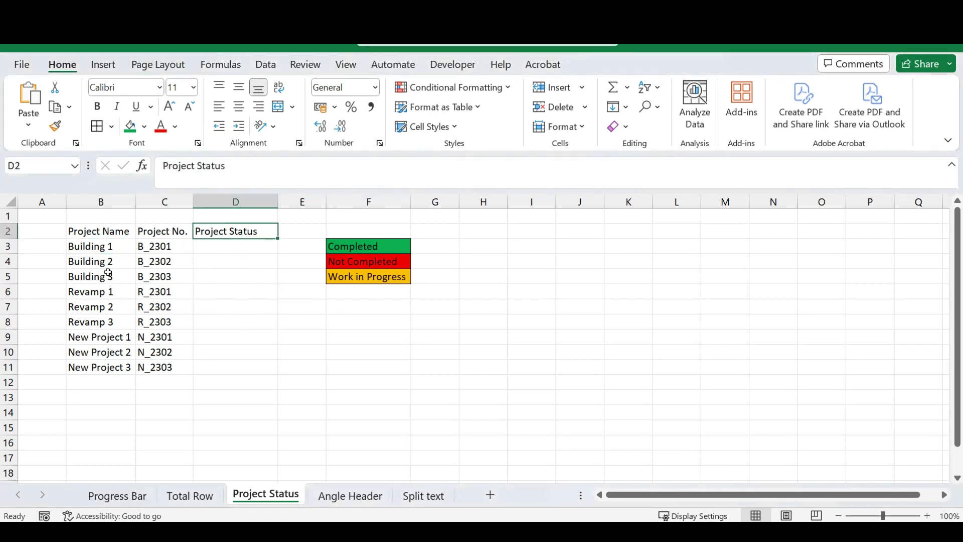
click(235, 245)
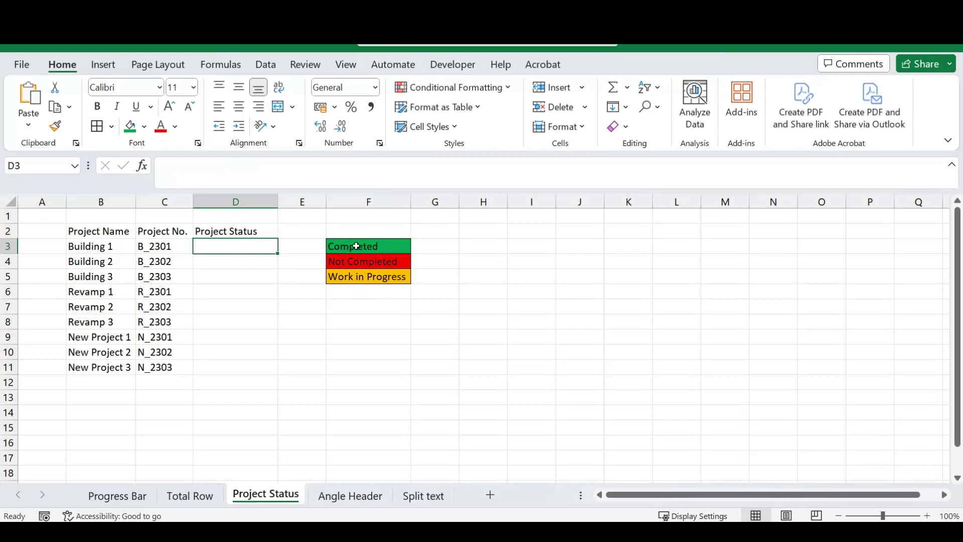
drag(356, 246, 341, 276)
click(220, 249)
Set D3's Data Validation to List with source 'Completed; Work in Progress; Not Completed'.
click(266, 65)
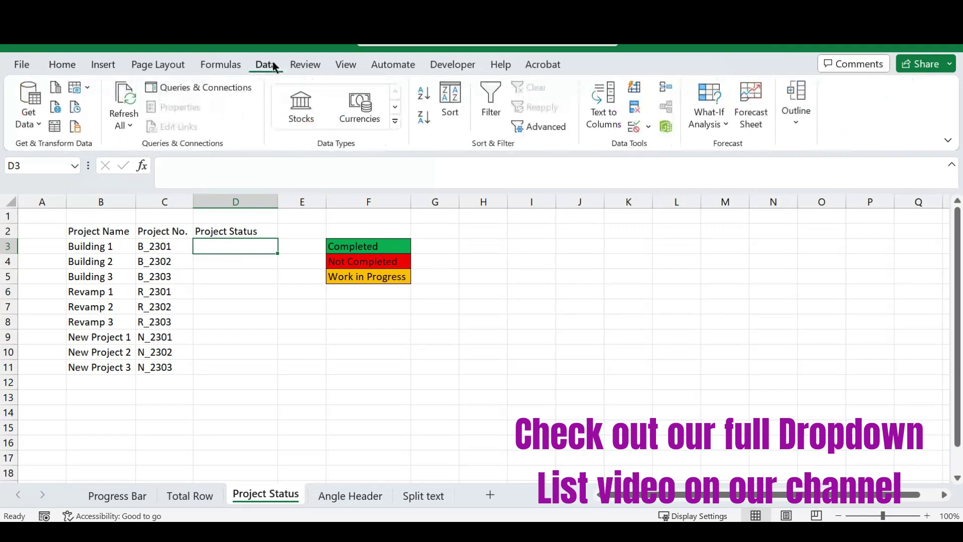
click(648, 123)
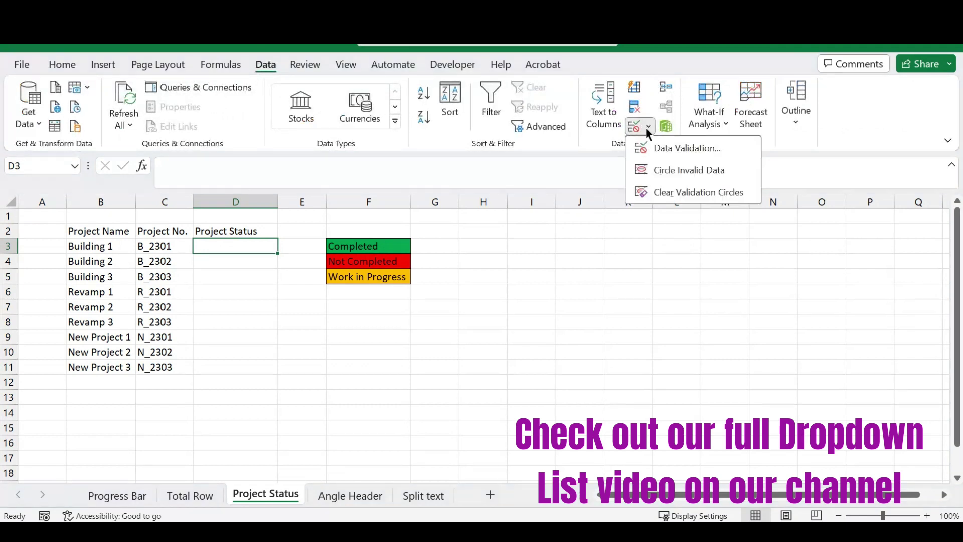
click(690, 148)
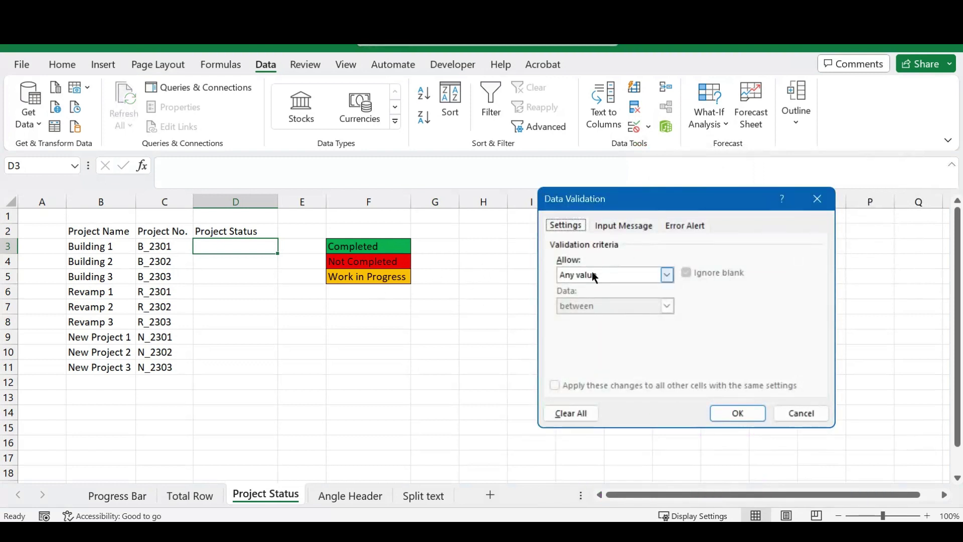
click(663, 276)
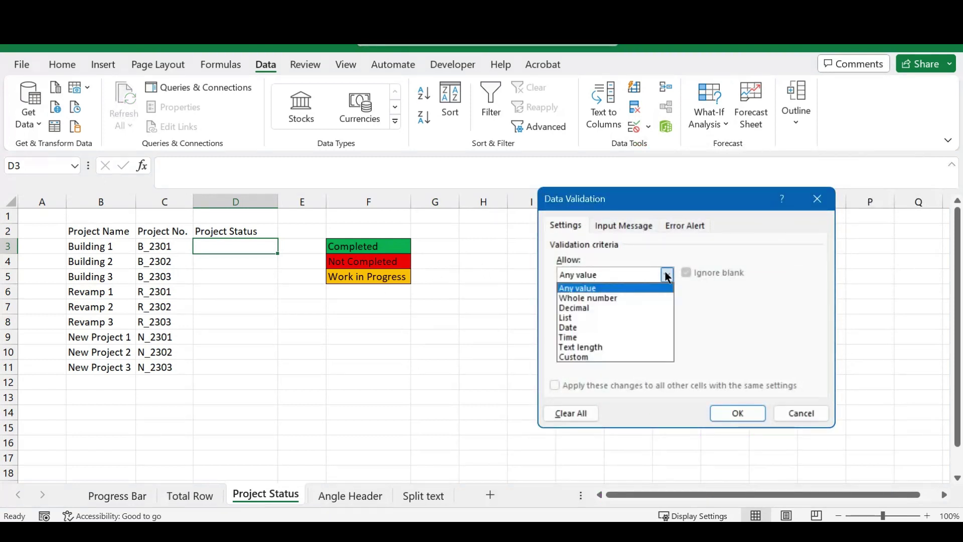
click(582, 318)
drag(700, 199, 617, 145)
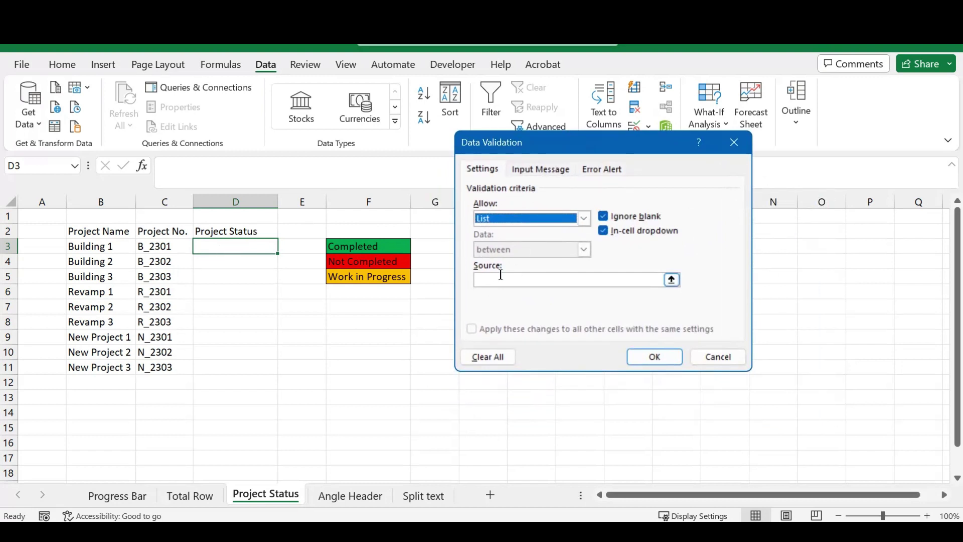
click(520, 279)
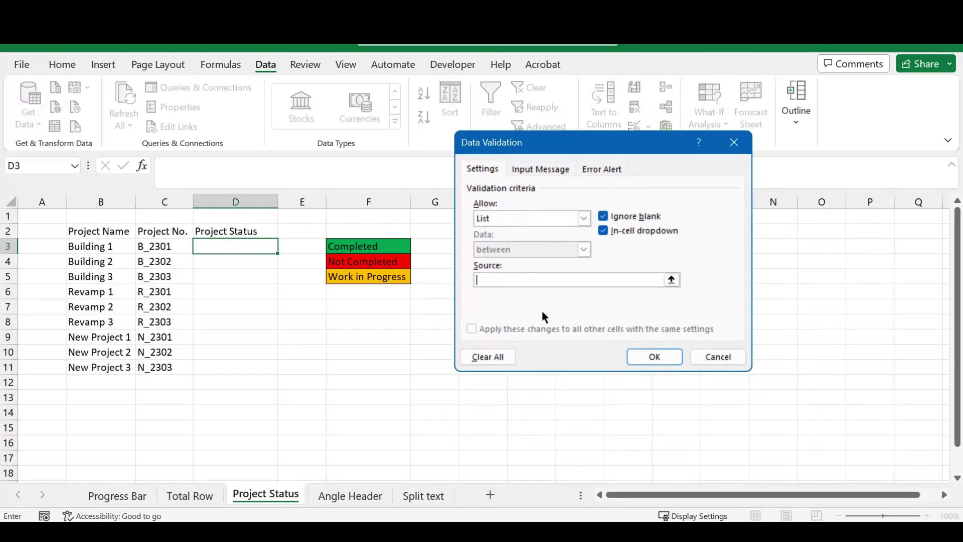
text(Compl)
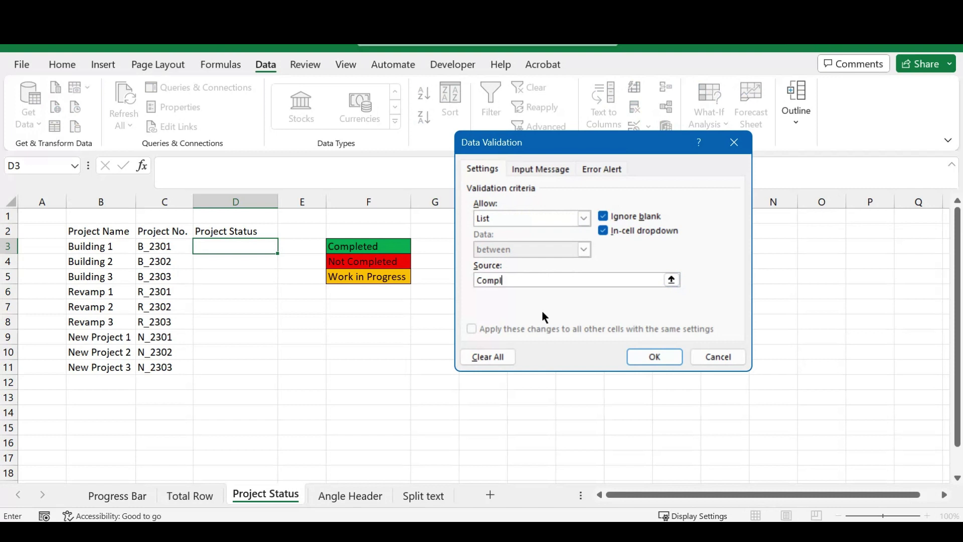
text(eted; Work in Progress; )
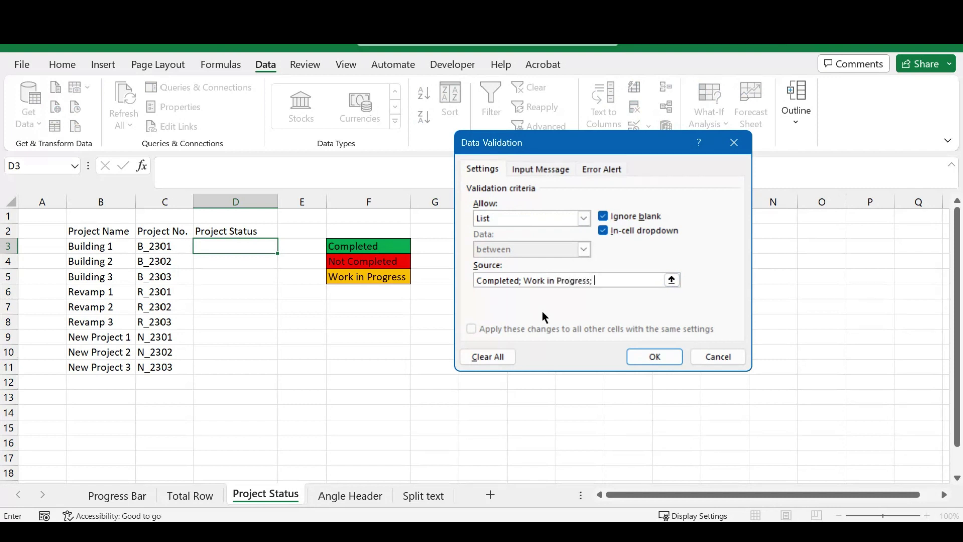
text(Not Completed)
Confirm the list, set D3 to Completed, and fill it down to D11.
click(656, 357)
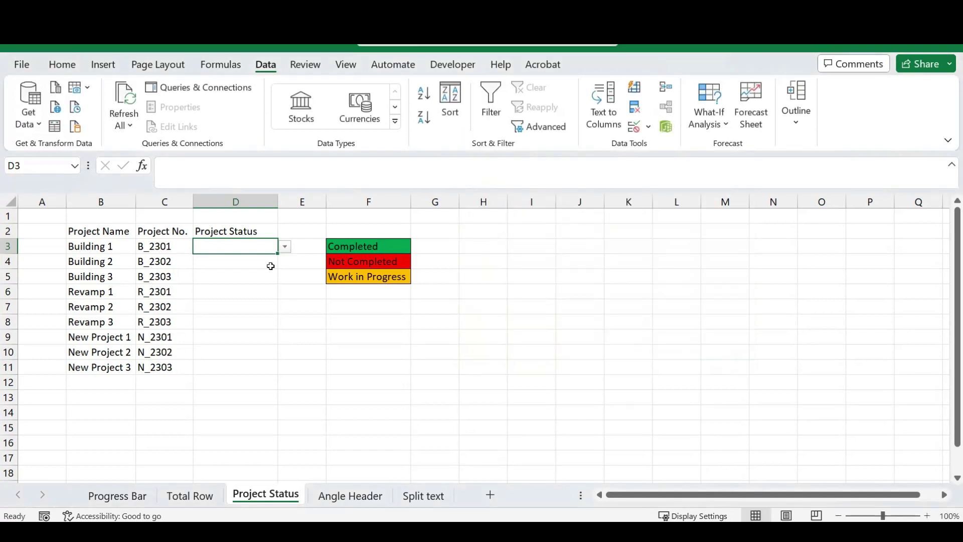
click(285, 249)
click(224, 260)
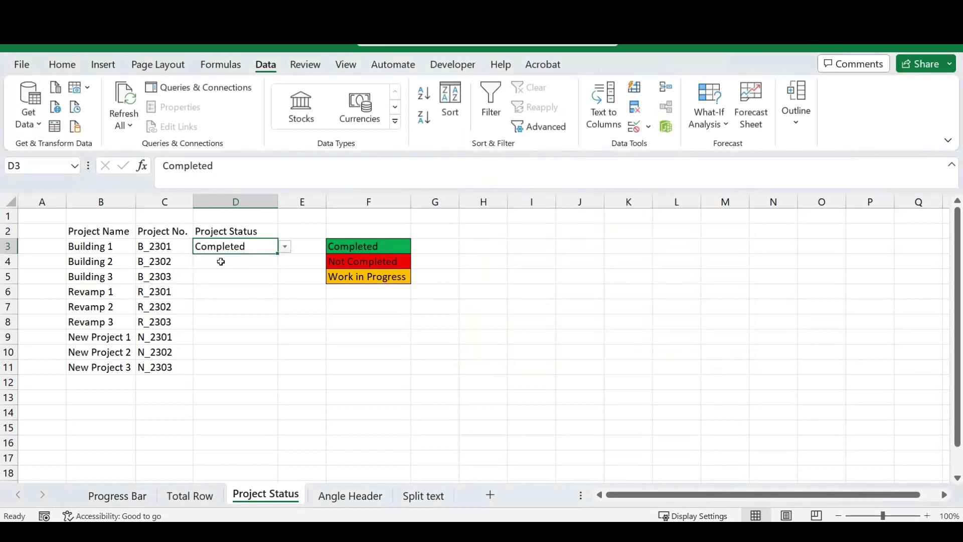
click(285, 246)
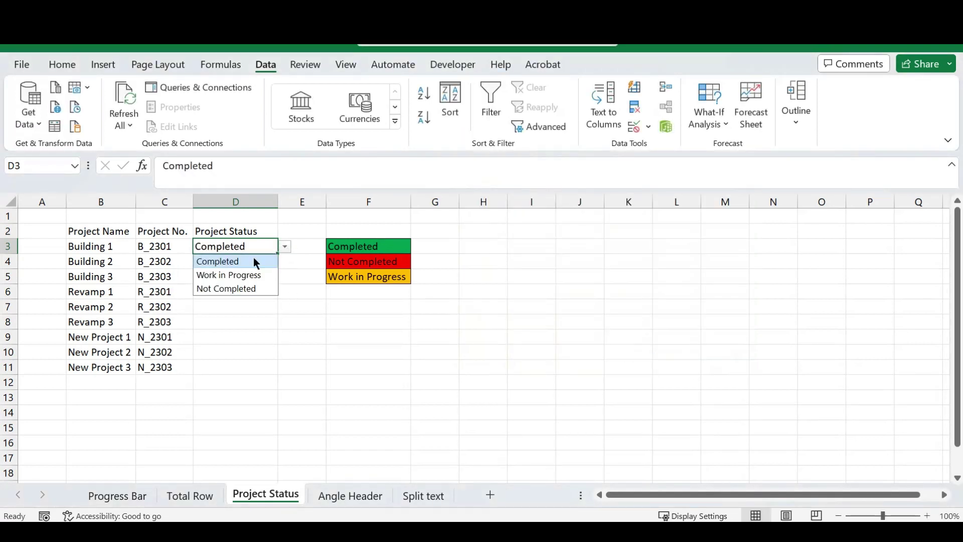
click(231, 275)
click(284, 247)
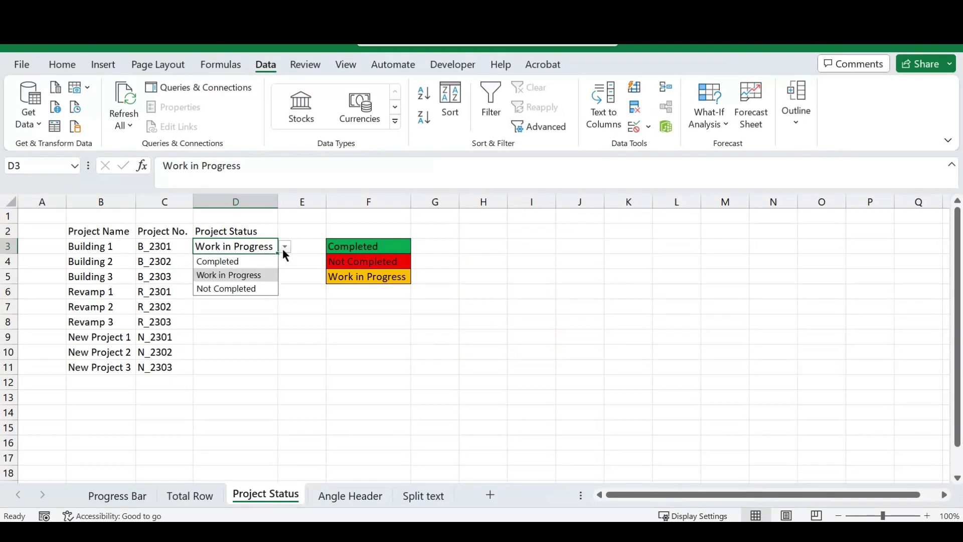
click(227, 261)
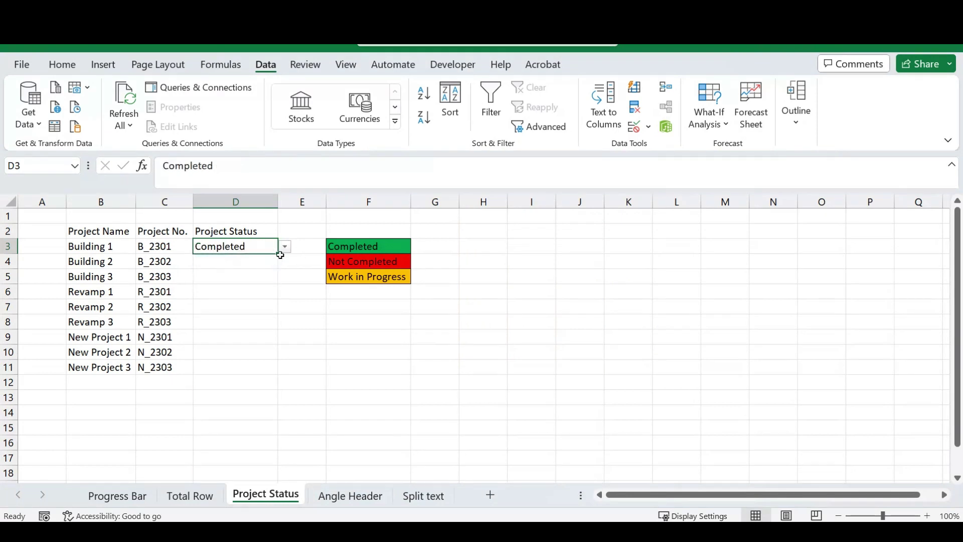
drag(277, 255, 278, 374)
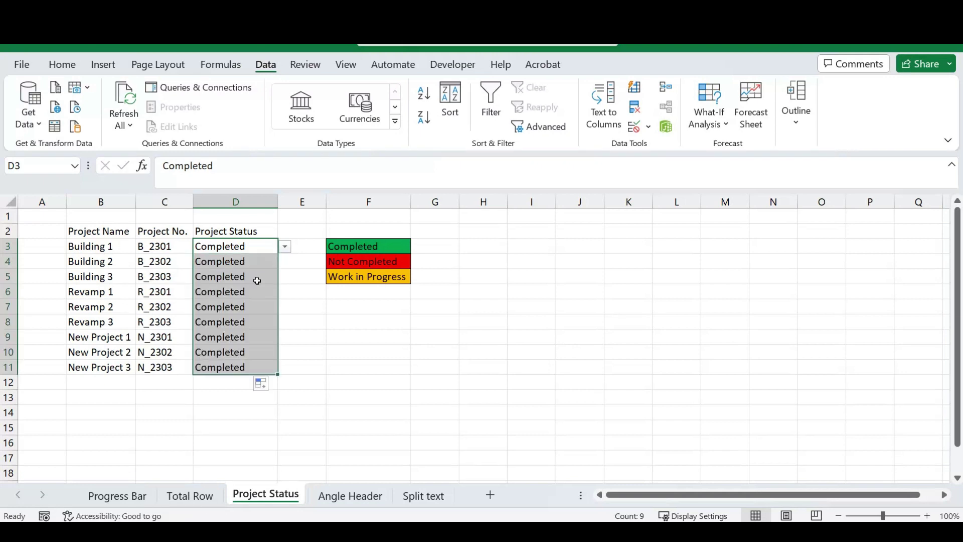
click(367, 383)
Set D6 and D4 to Work in Progress.
click(244, 290)
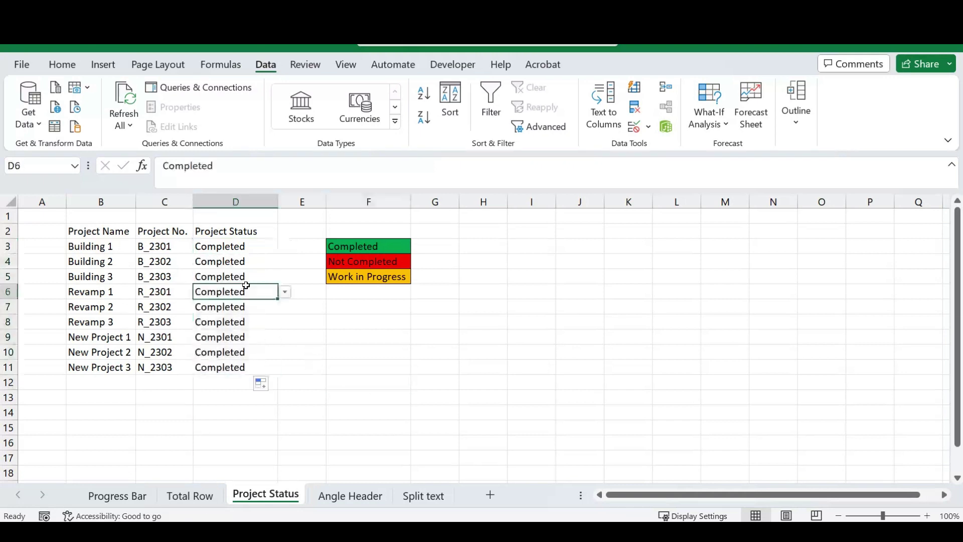
click(285, 293)
click(233, 319)
click(239, 262)
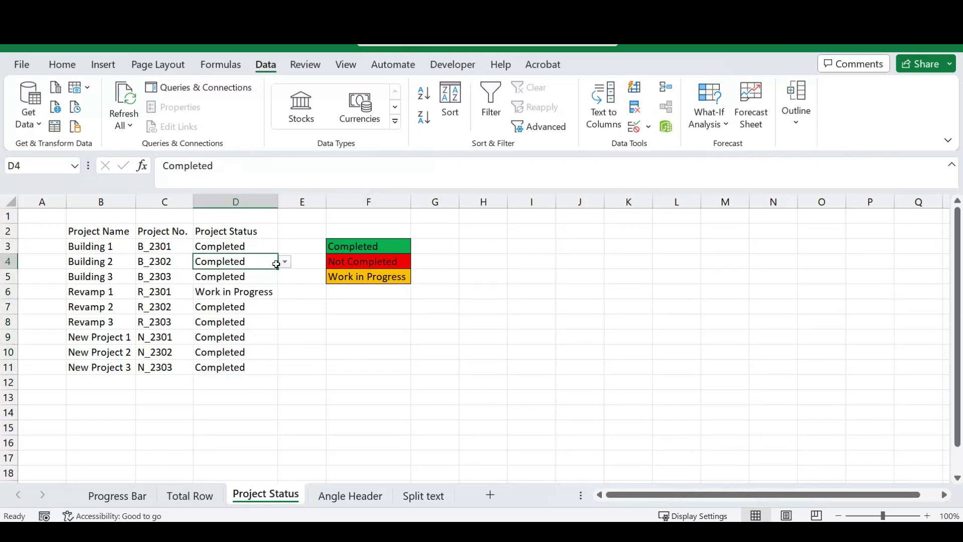
click(285, 261)
click(235, 289)
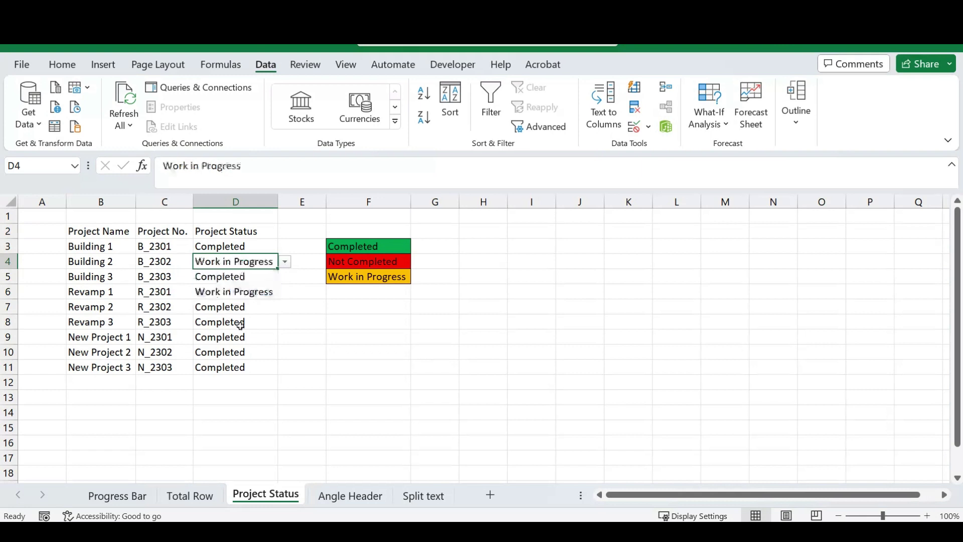
Set D7, D9 and D11 to Not Completed.
click(229, 309)
click(285, 306)
click(275, 307)
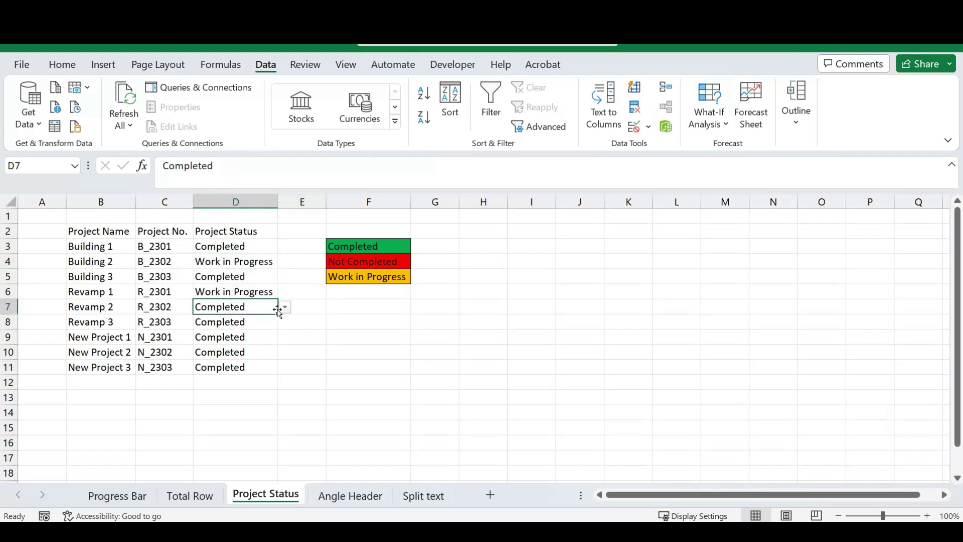
click(286, 305)
click(275, 307)
click(284, 306)
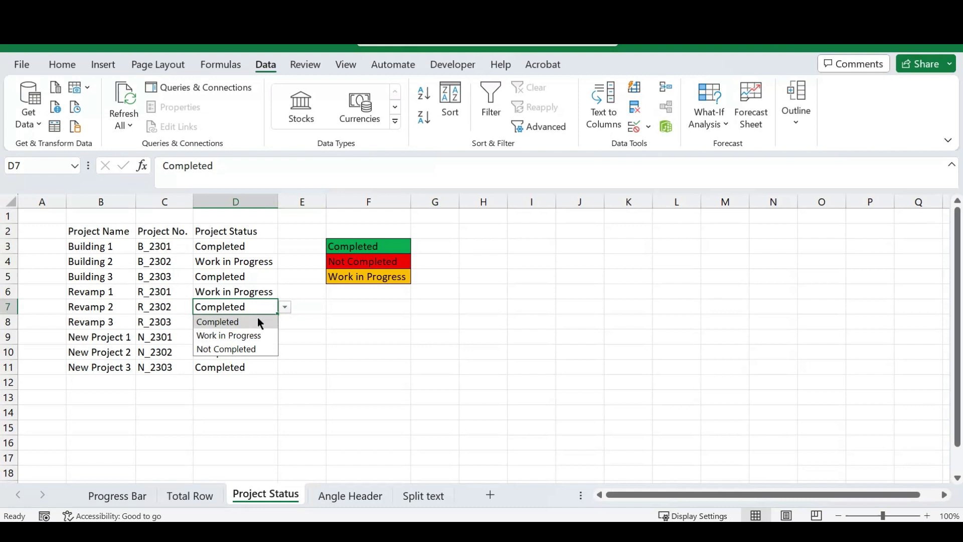
click(228, 349)
click(229, 337)
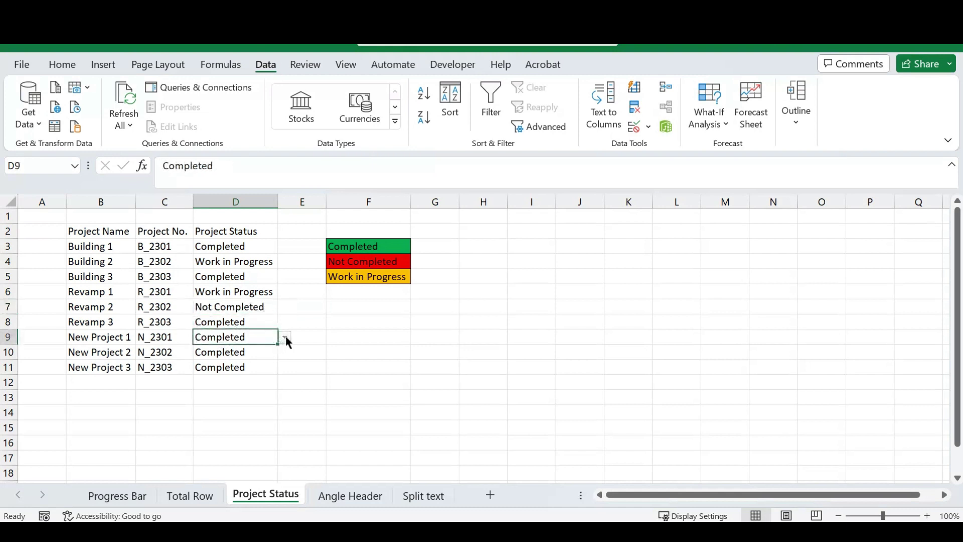
click(285, 337)
click(230, 380)
click(233, 367)
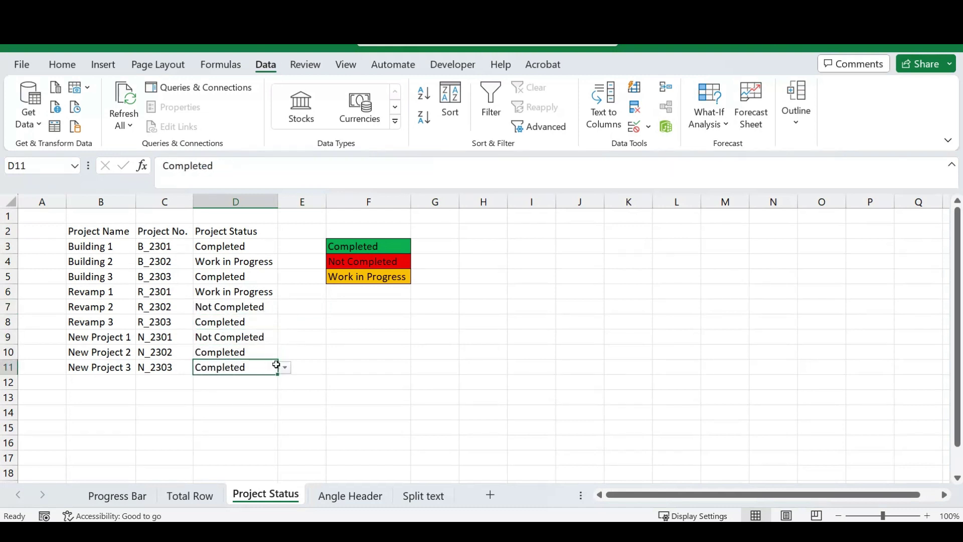
click(285, 368)
click(234, 412)
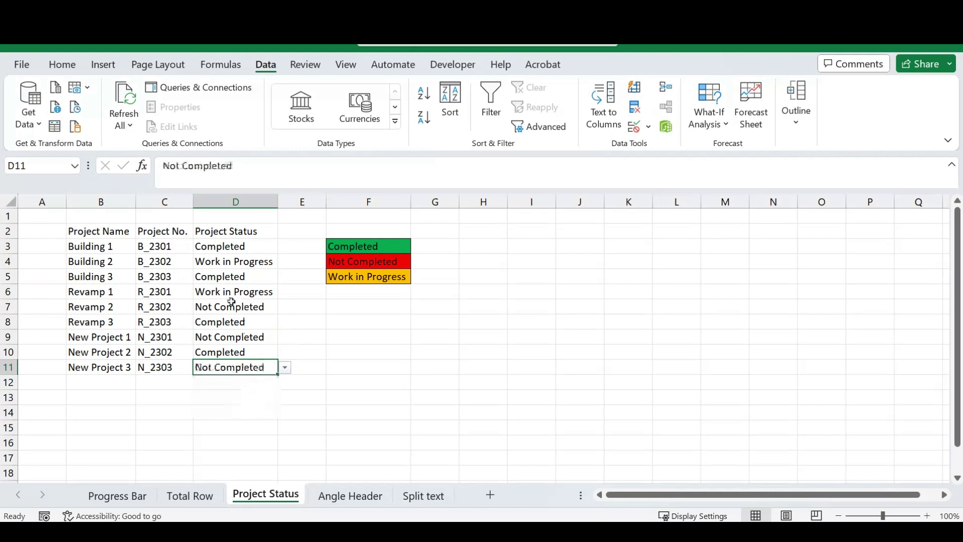
click(337, 346)
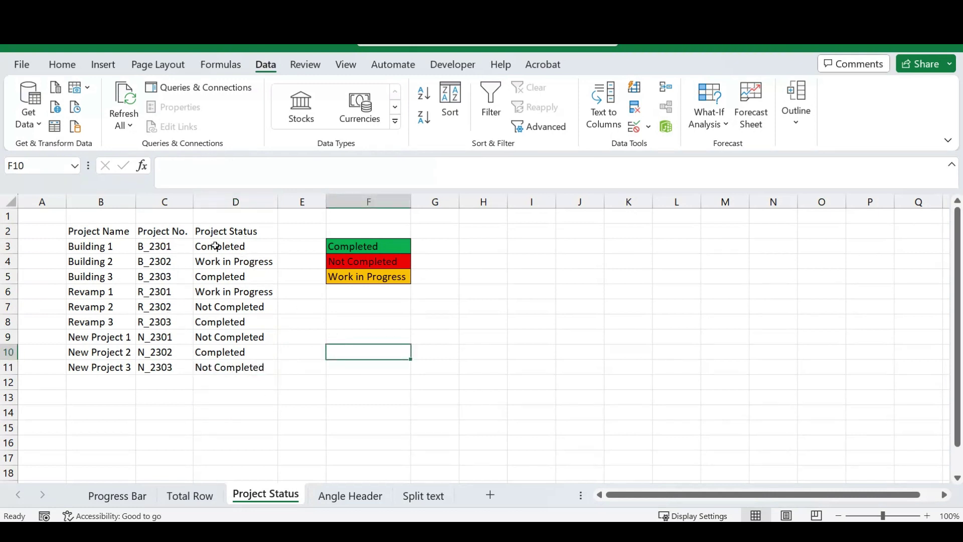
Add an Equal To rule on D3:D11 that fills 'Completed' cells green.
drag(216, 246, 238, 369)
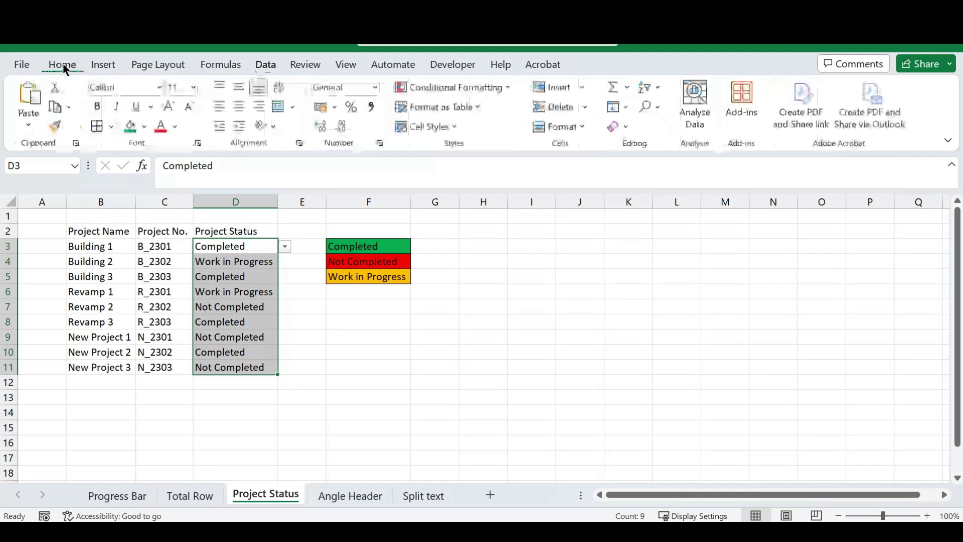
click(507, 84)
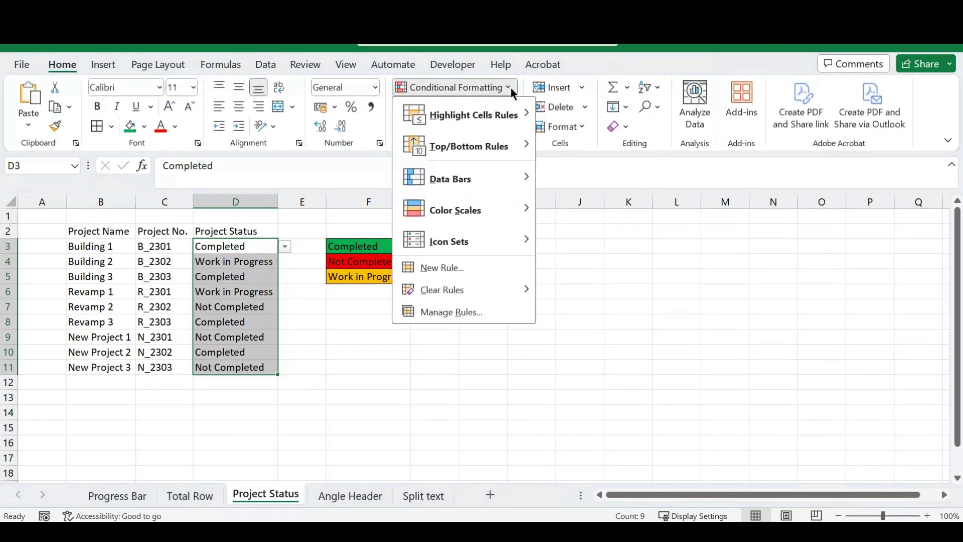
mouse_move(499, 117)
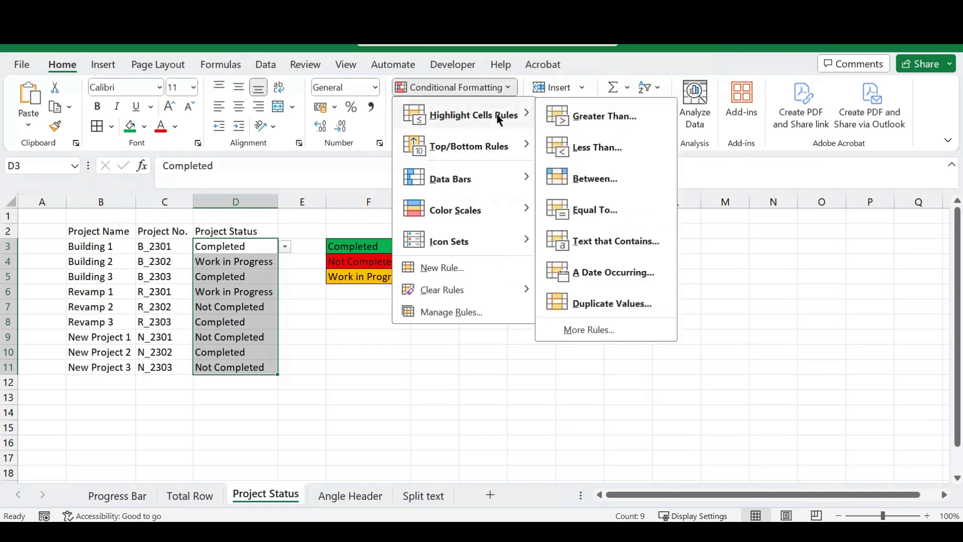
click(593, 211)
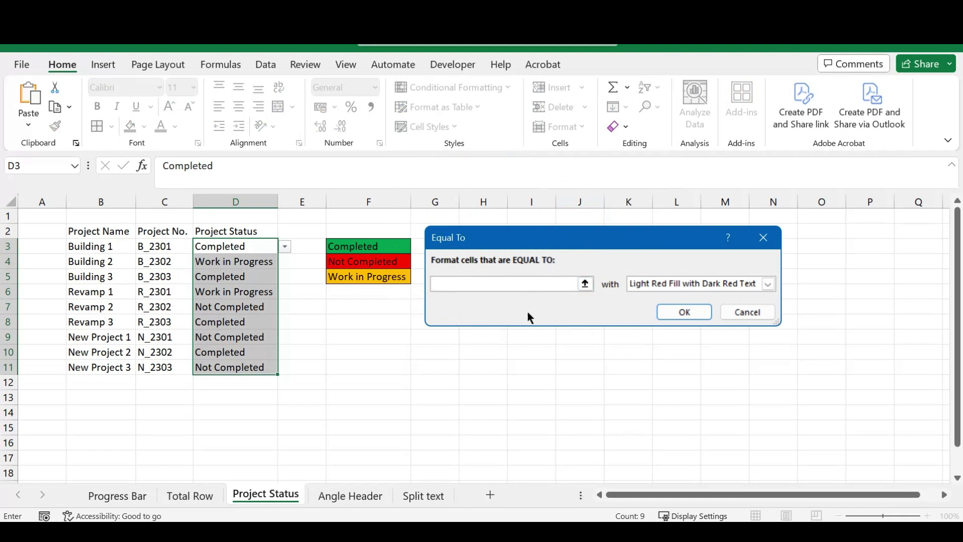
text(Completed)
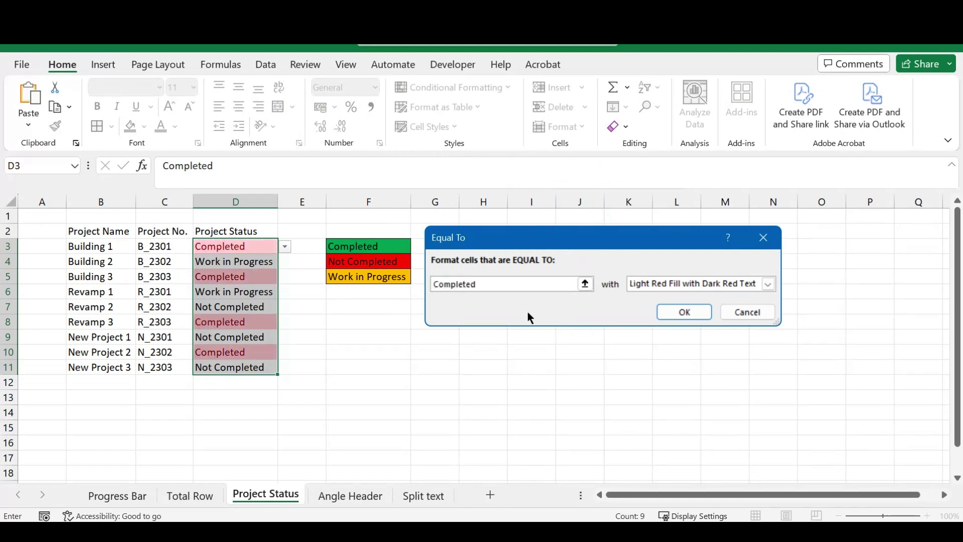
click(768, 284)
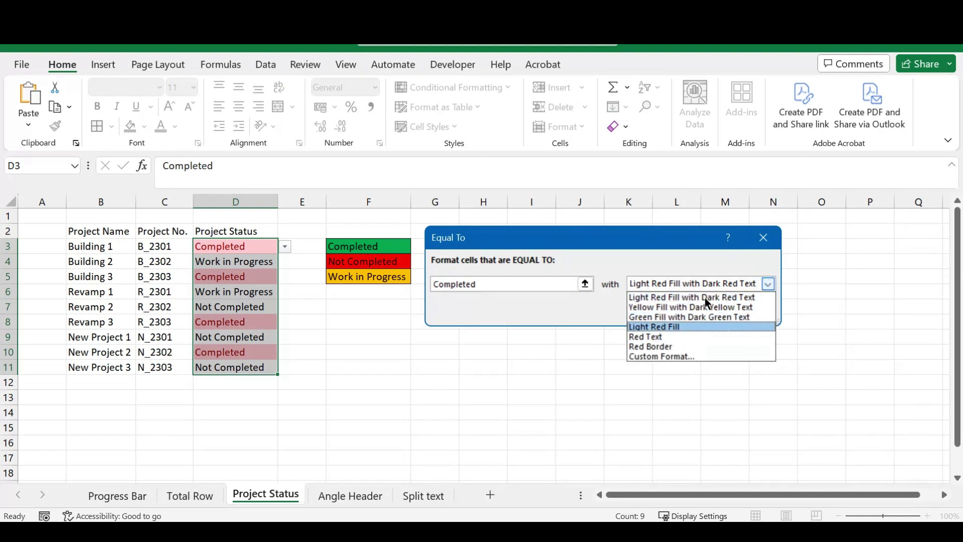
click(671, 357)
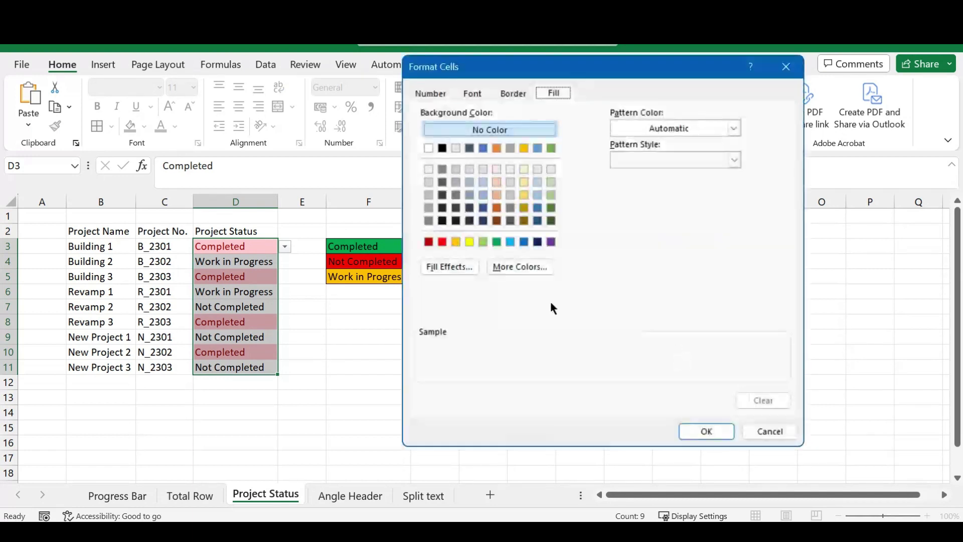
click(496, 242)
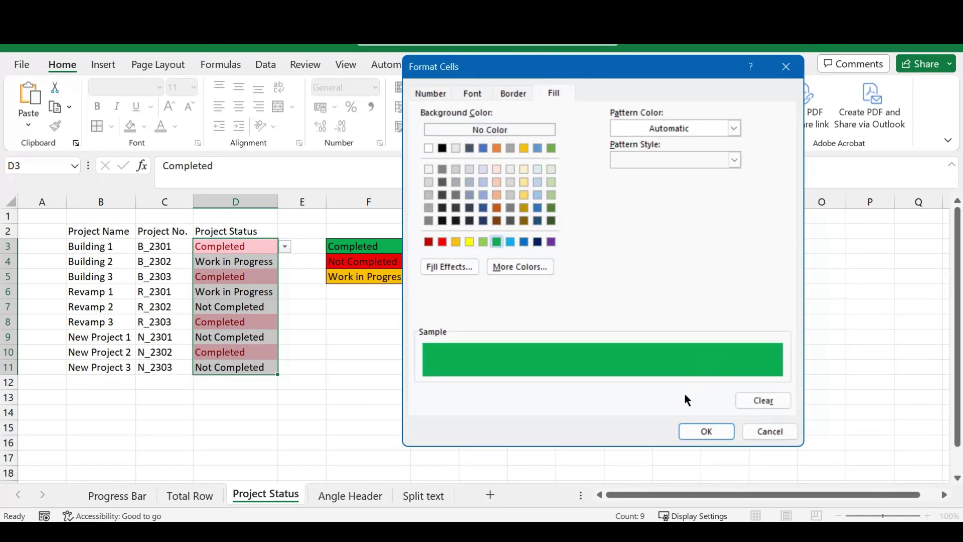
click(713, 437)
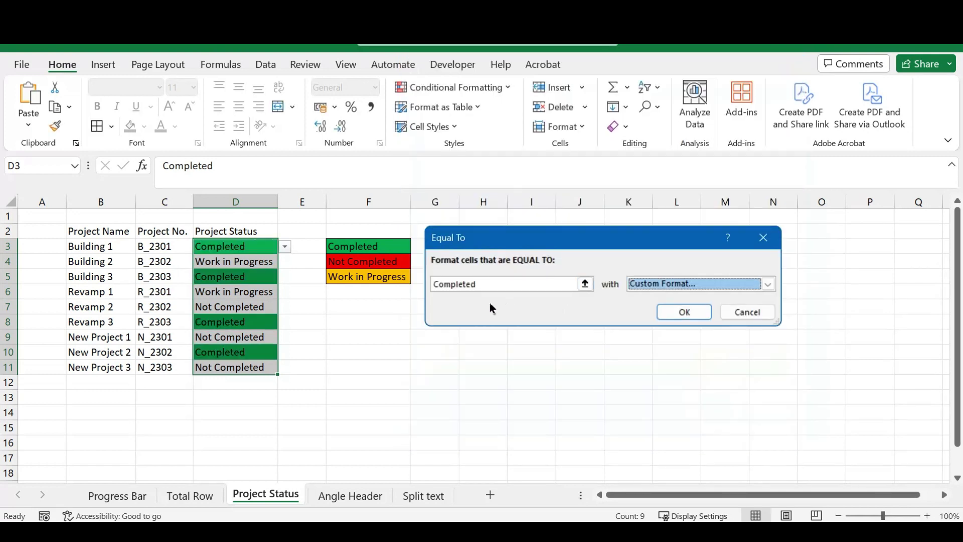
click(684, 312)
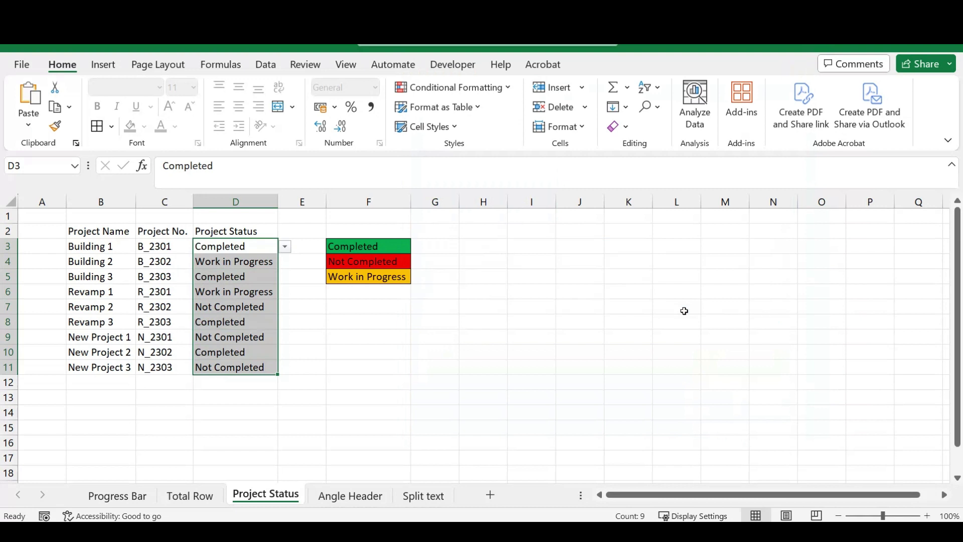
Add an Equal To rule that gives 'Work in Progress' status cells a gold fill.
click(508, 86)
mouse_move(509, 119)
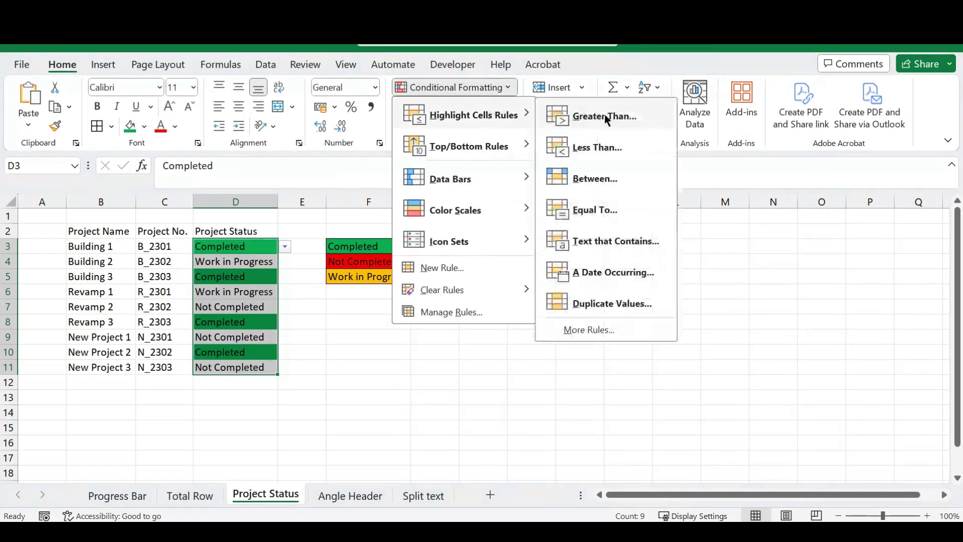
click(592, 210)
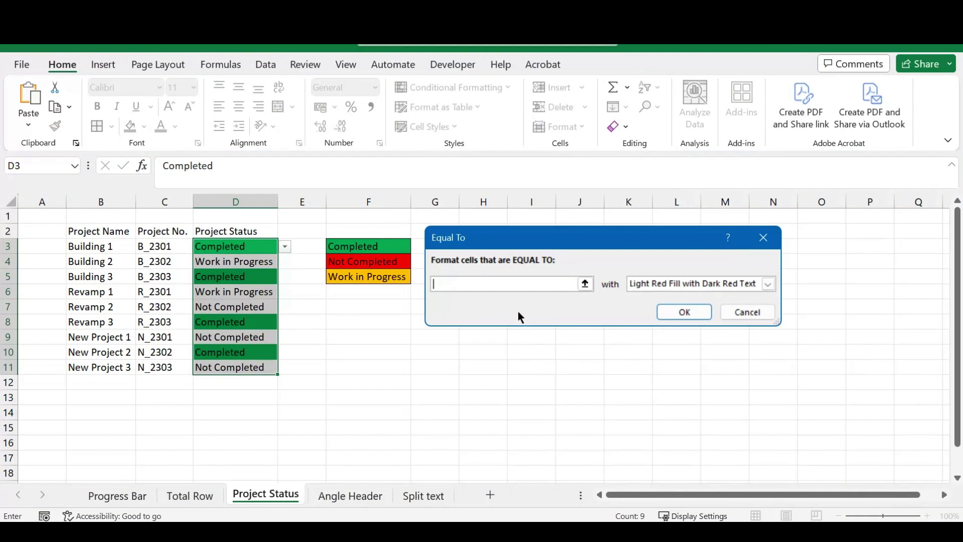
text(Work in Progres)
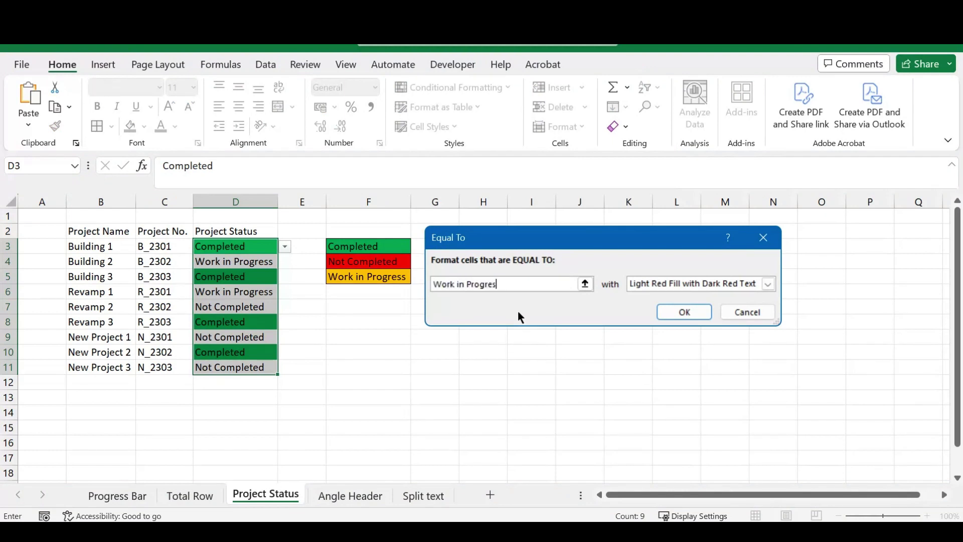
text(s)
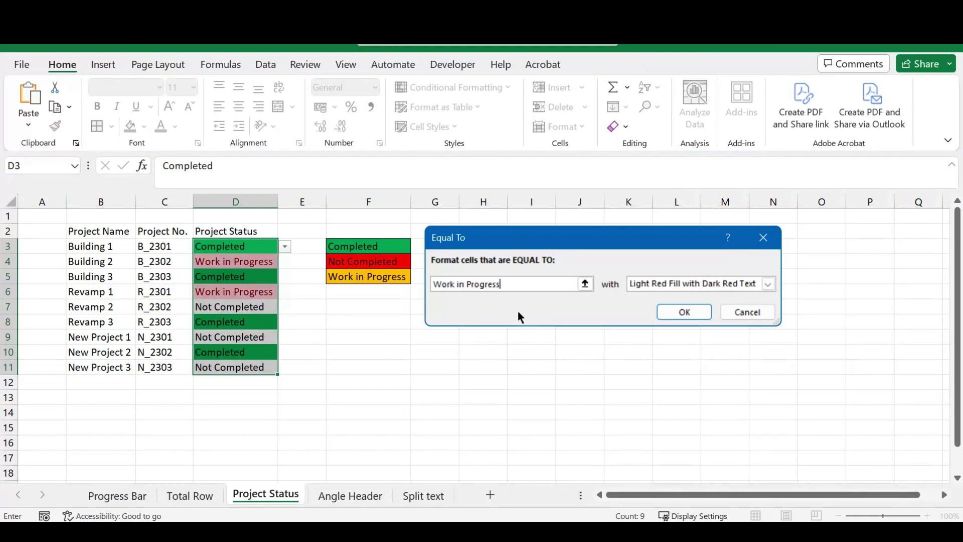
click(768, 284)
click(668, 356)
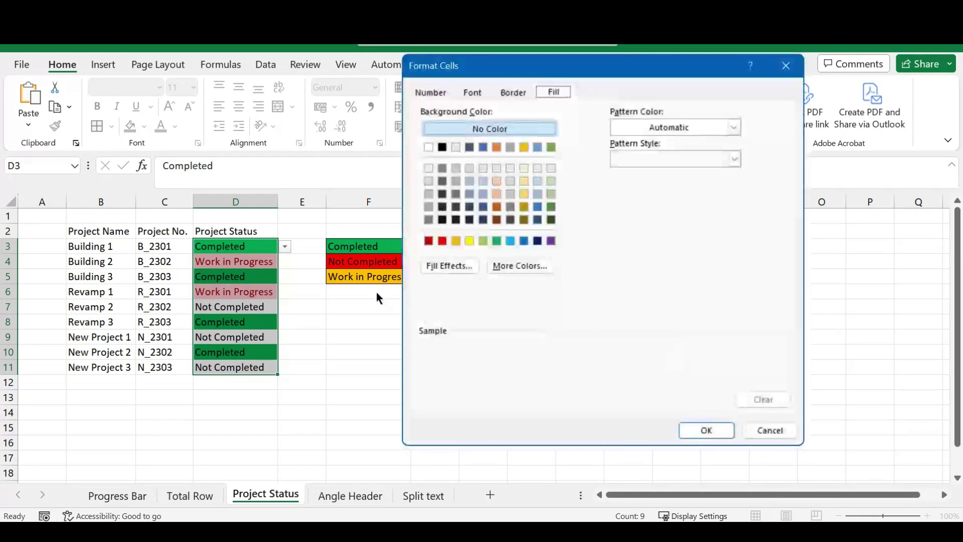
click(455, 241)
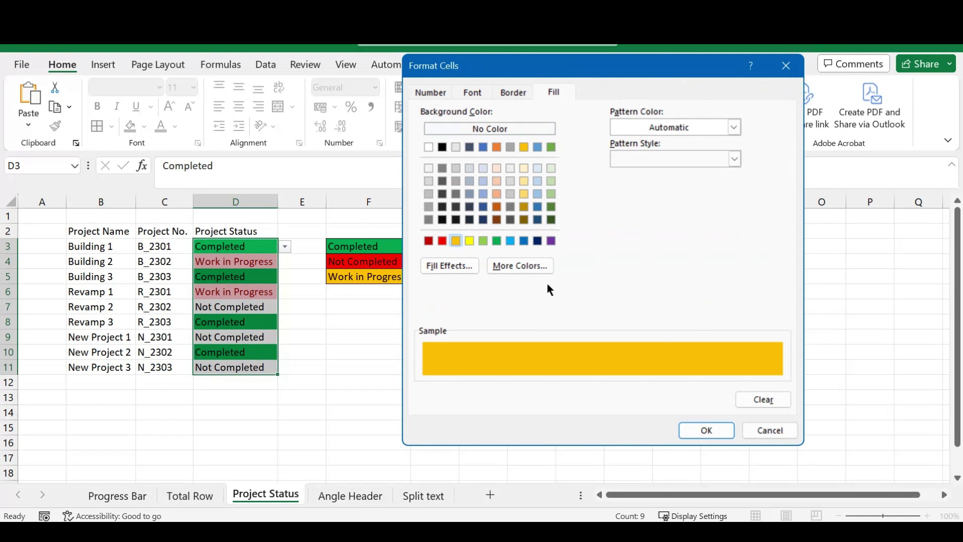
click(709, 430)
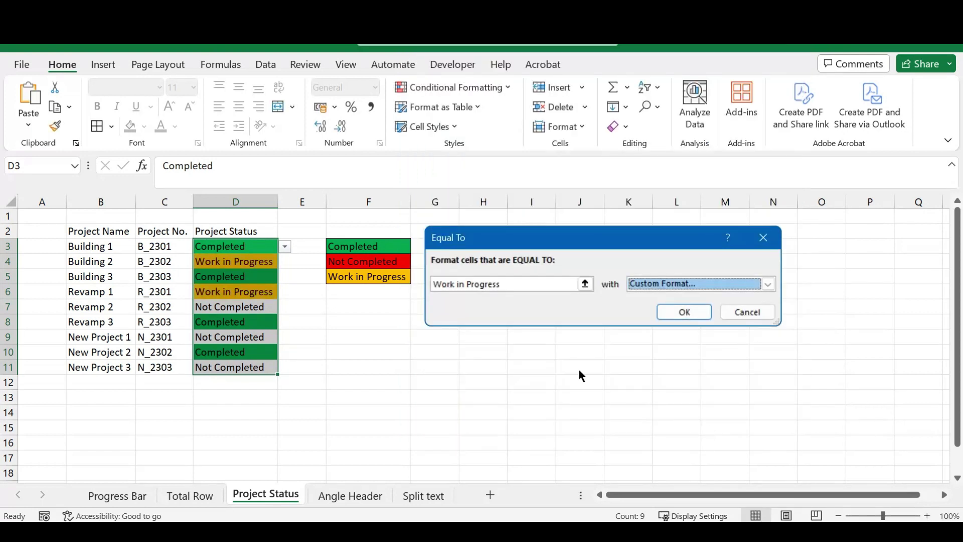
click(696, 314)
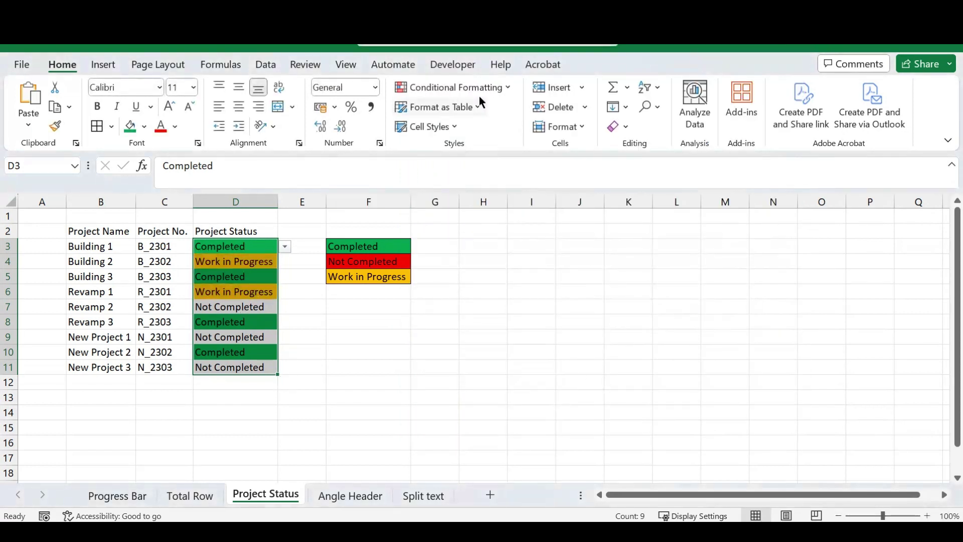
Add an Equal To rule that gives 'Not Completed' status cells a red fill.
click(502, 87)
mouse_move(487, 112)
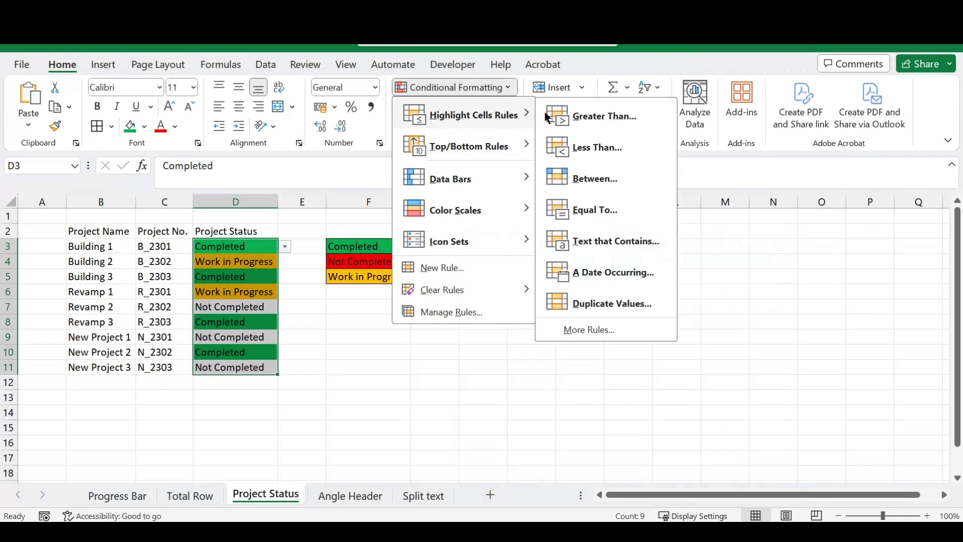
click(605, 214)
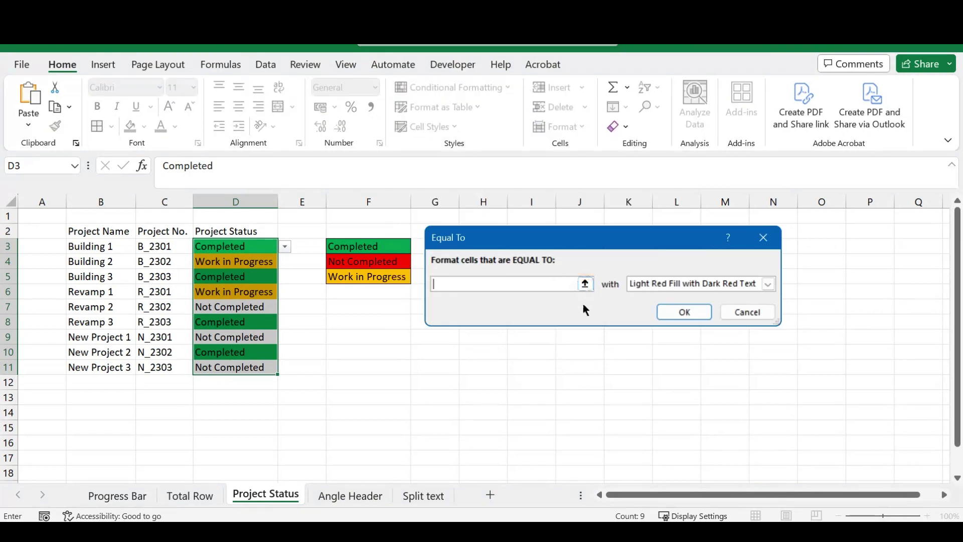
text(Not Completed)
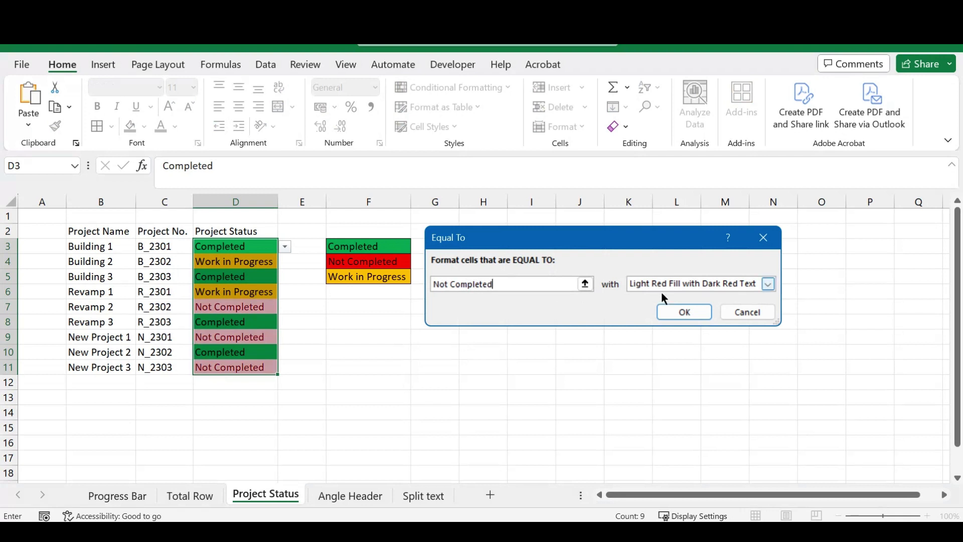
click(768, 284)
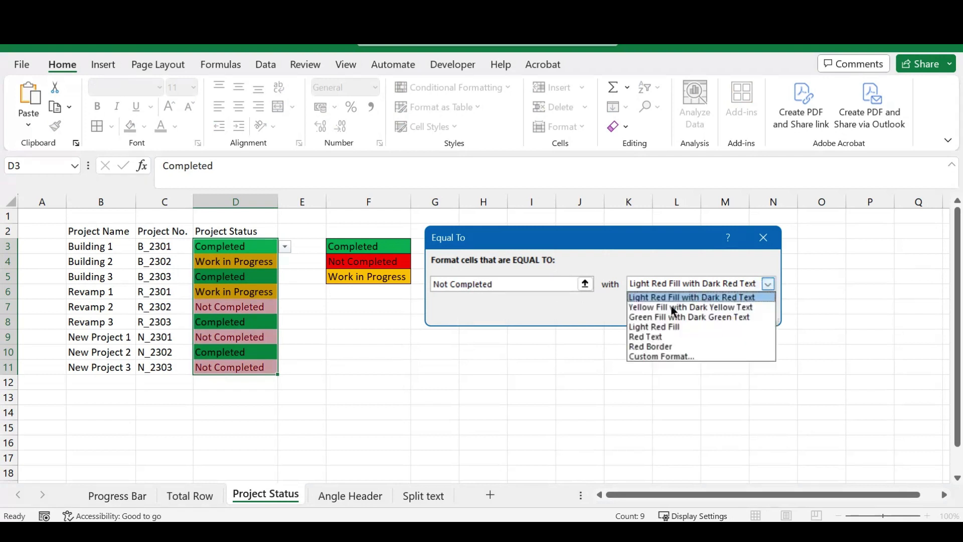
click(669, 357)
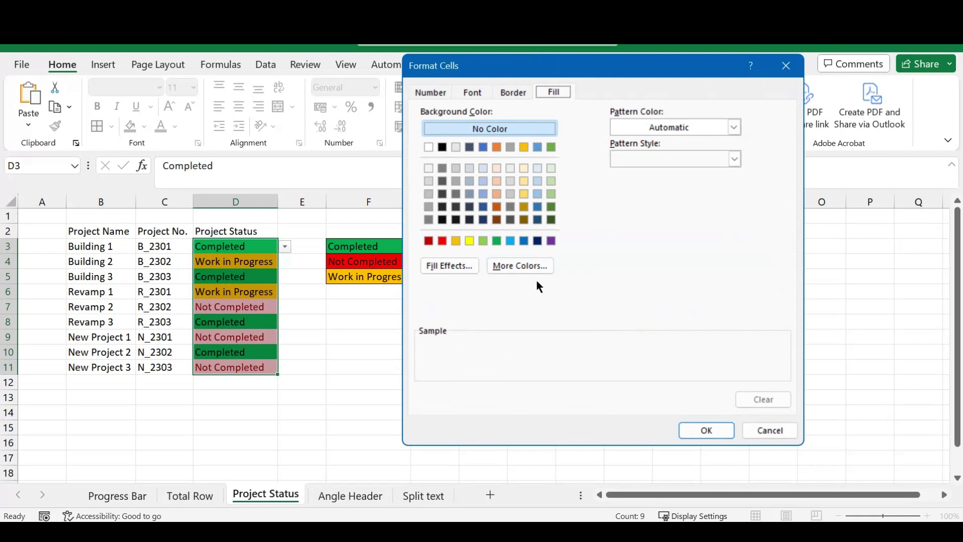
click(522, 266)
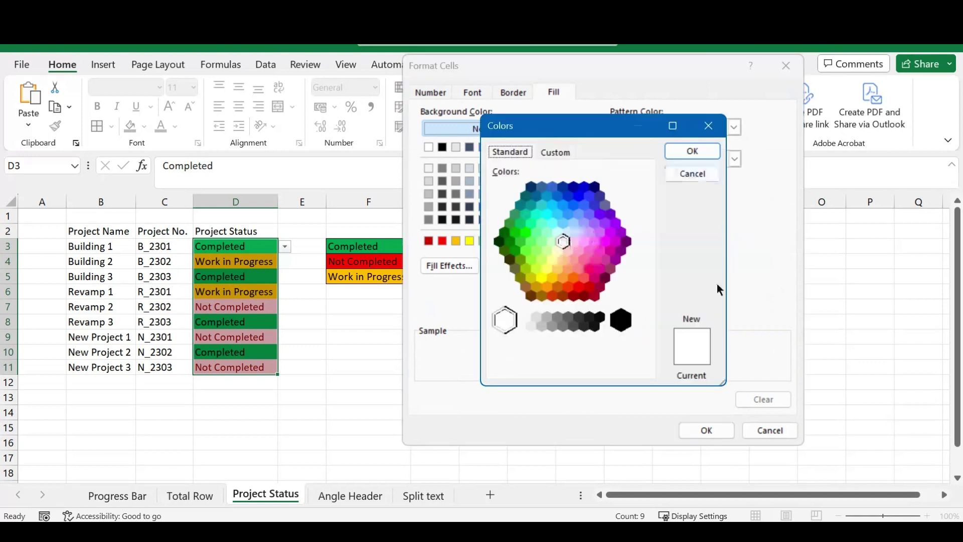
click(693, 174)
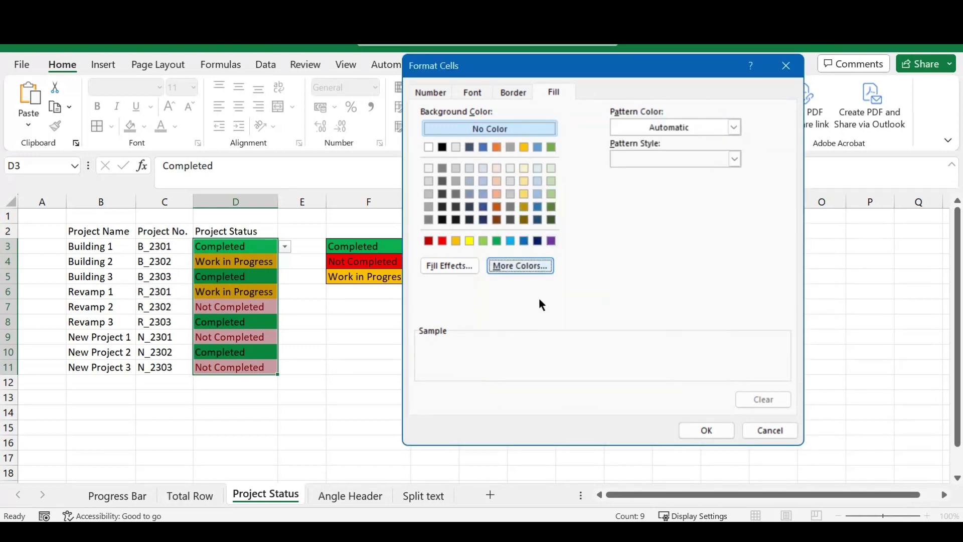
click(442, 241)
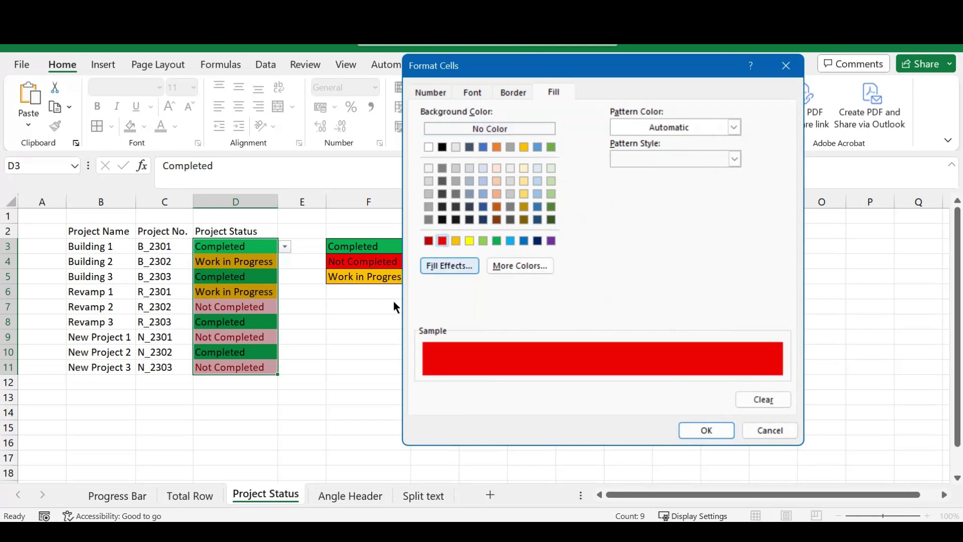
click(708, 430)
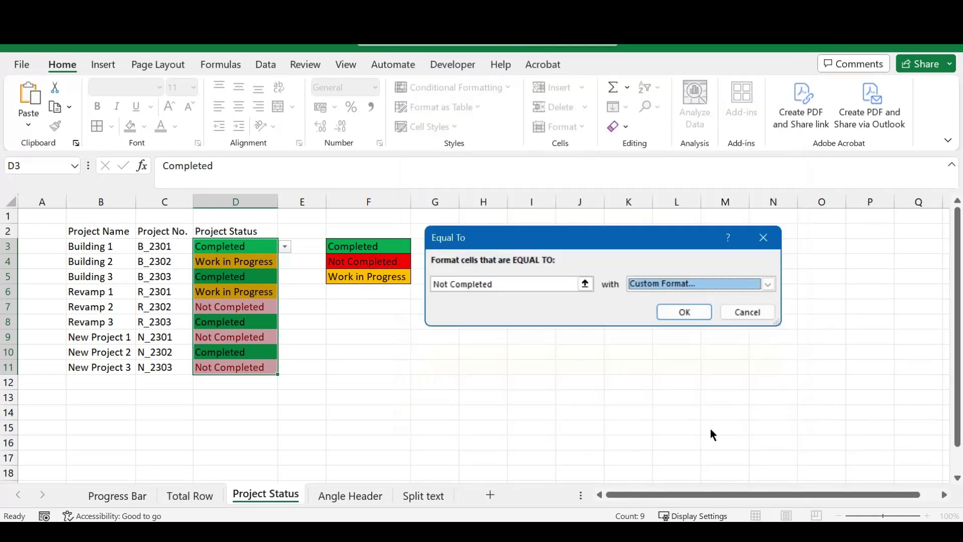
click(683, 311)
Set cell D3's status to Work in Progress from its dropdown.
click(442, 349)
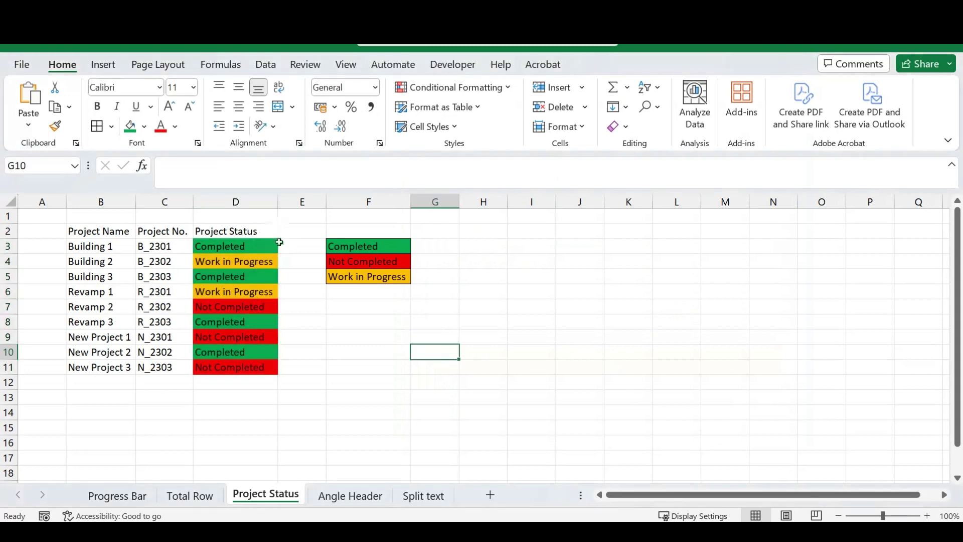
drag(238, 245, 236, 367)
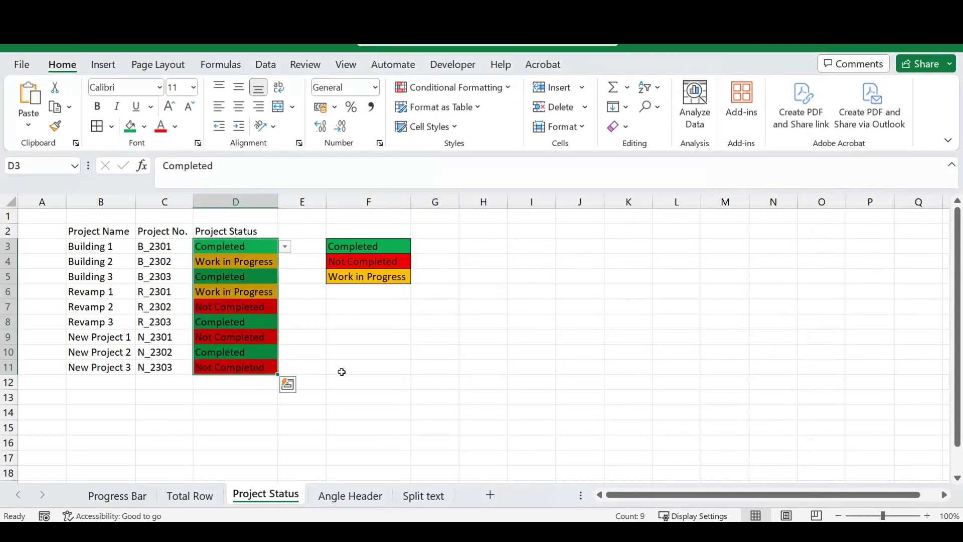
click(235, 246)
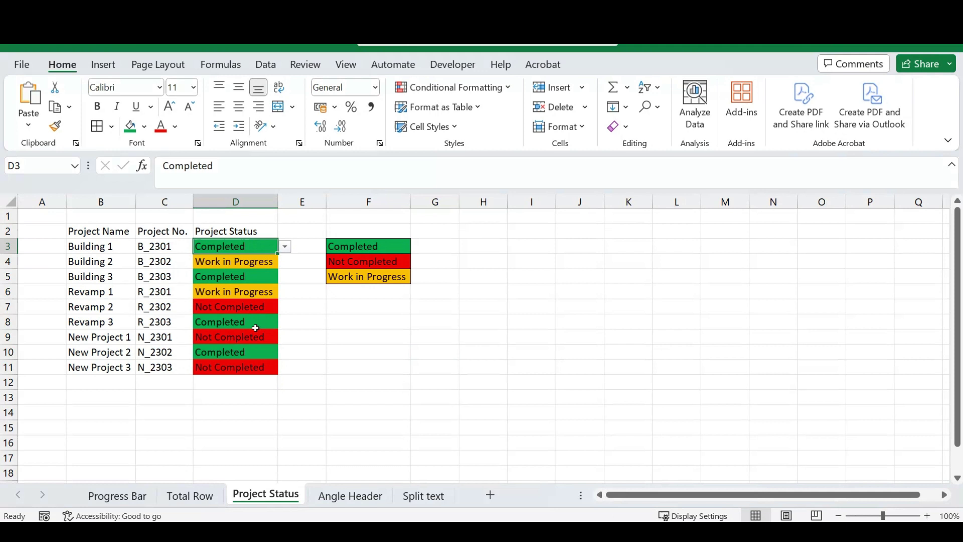
click(284, 246)
click(276, 247)
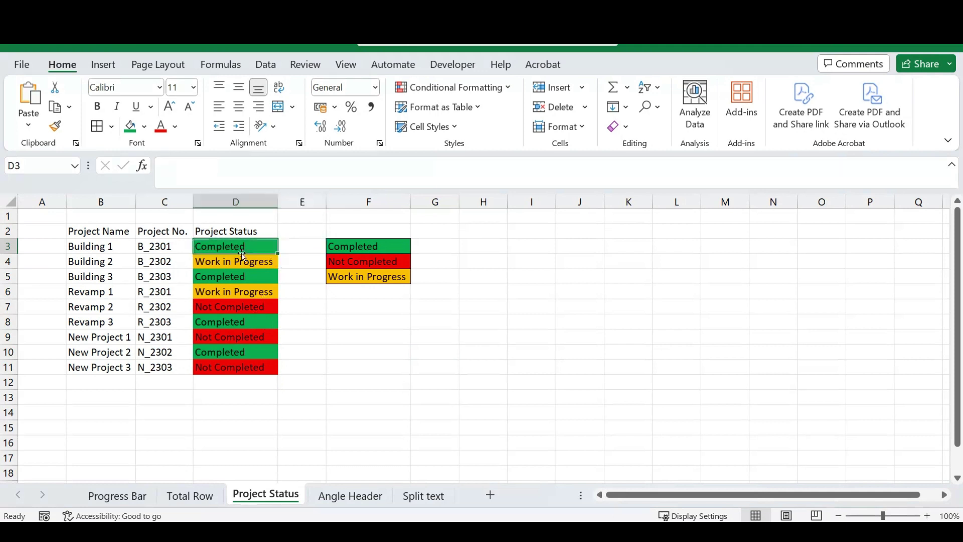
click(283, 246)
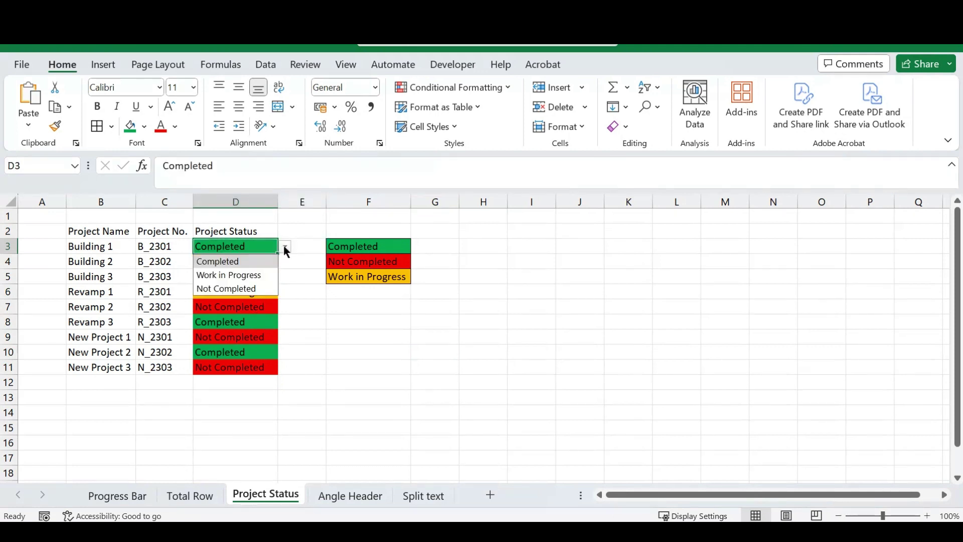
click(230, 271)
Set D5 to Not Completed and D4 to Completed from their dropdowns.
click(241, 276)
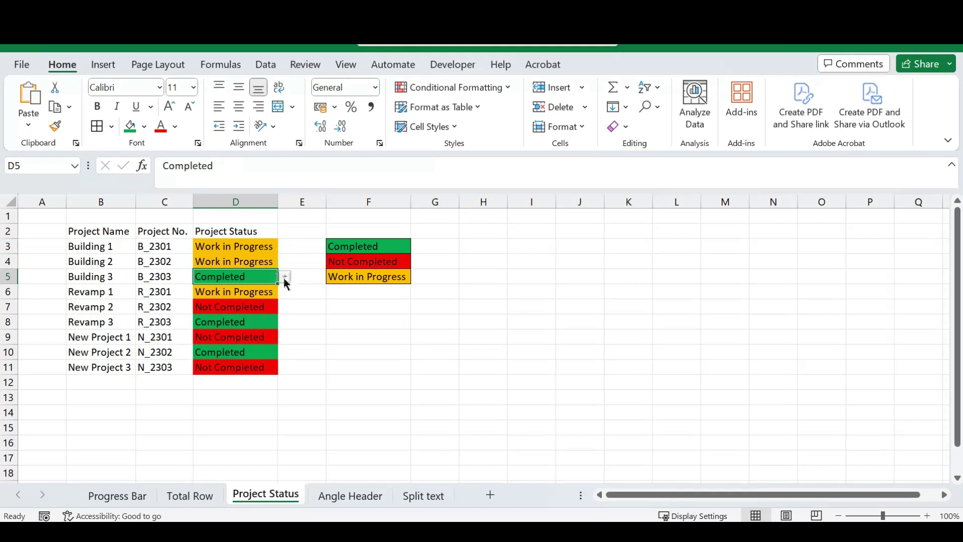
click(284, 276)
click(233, 319)
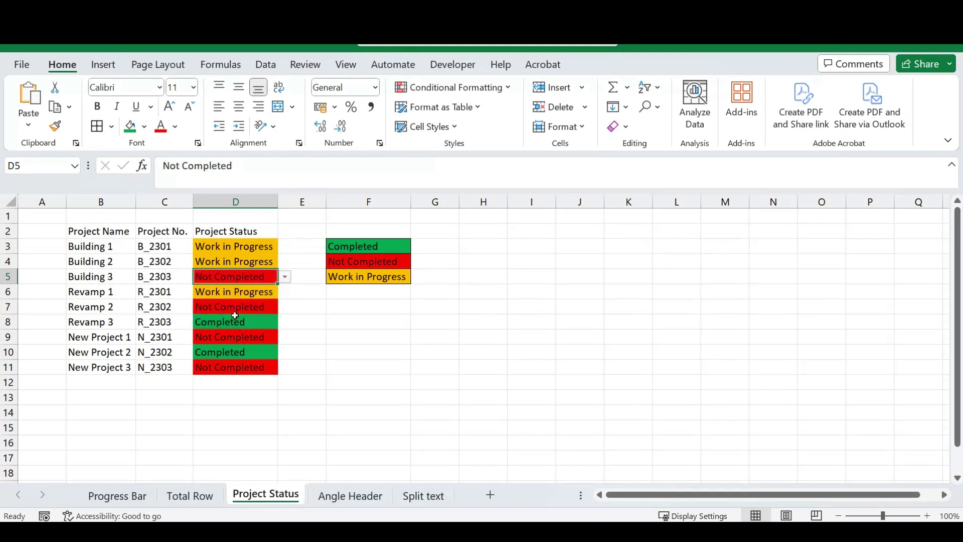
click(251, 262)
click(281, 259)
click(275, 265)
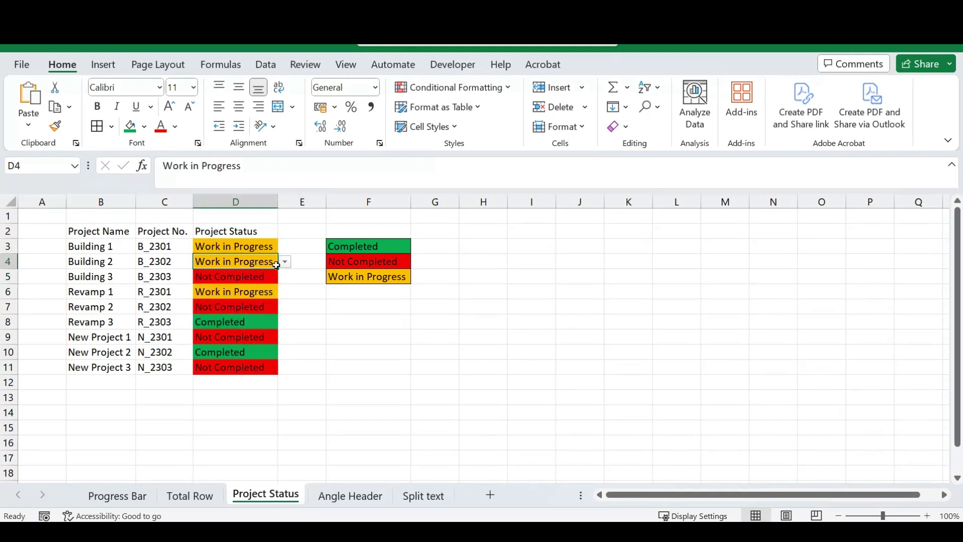
click(284, 262)
click(231, 276)
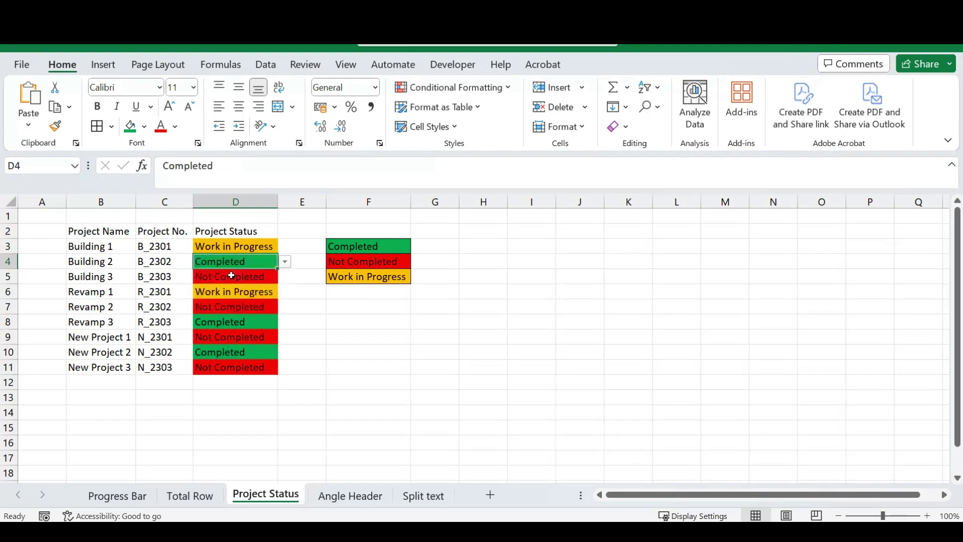
click(254, 247)
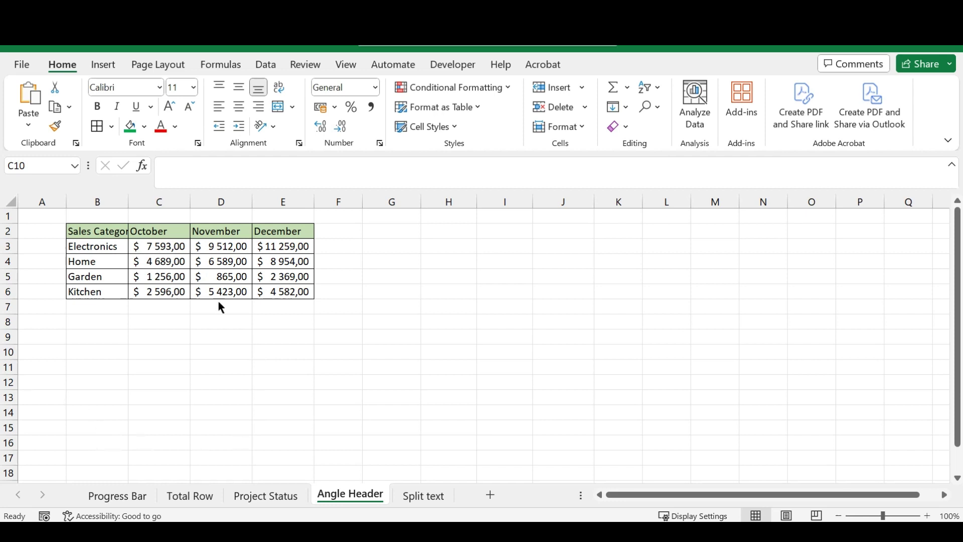
Inspect the Sales Categories header cell B2 on the Angle Header sheet.
click(108, 319)
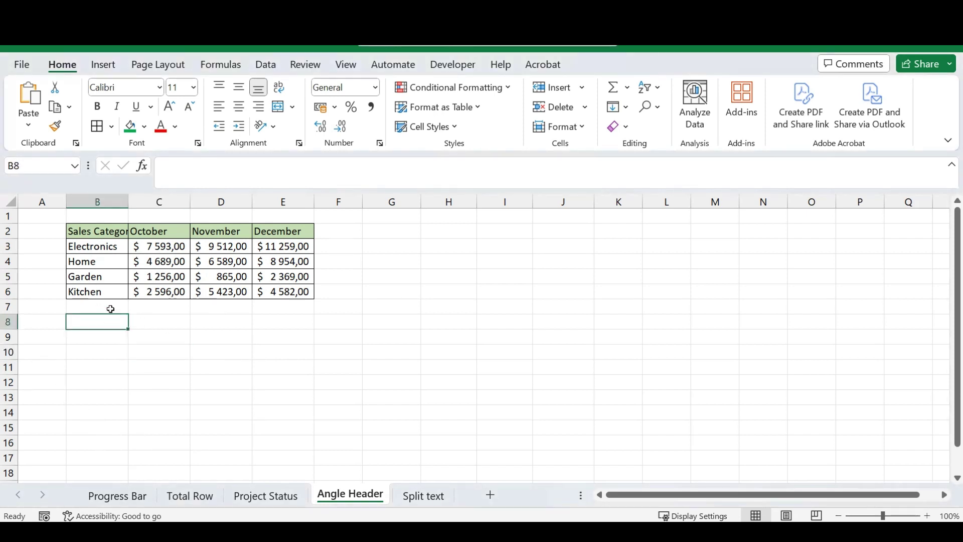
click(106, 233)
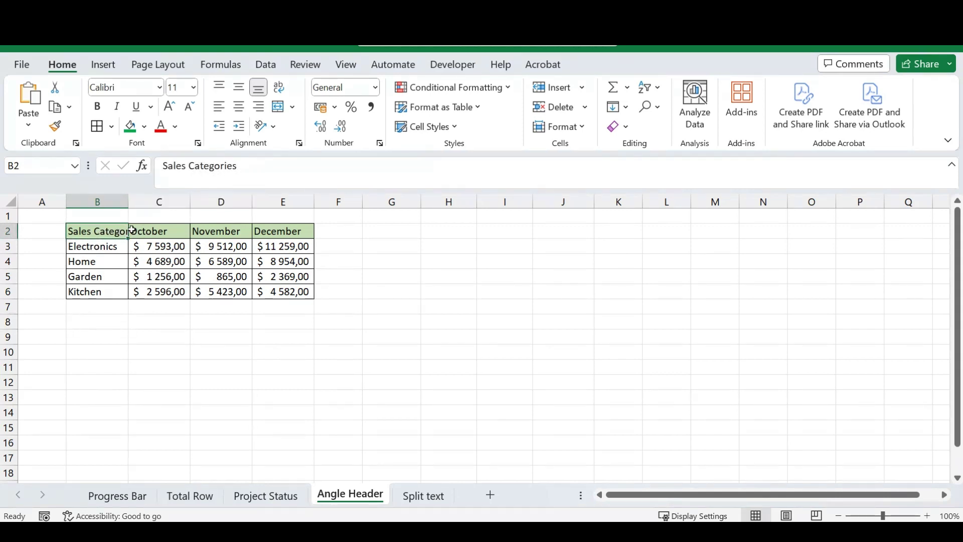
click(142, 331)
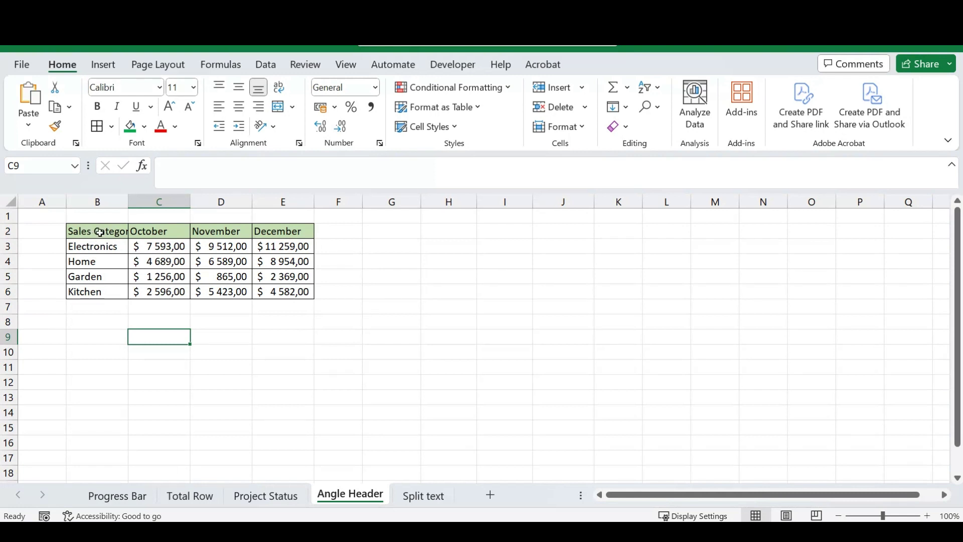
drag(100, 232, 285, 231)
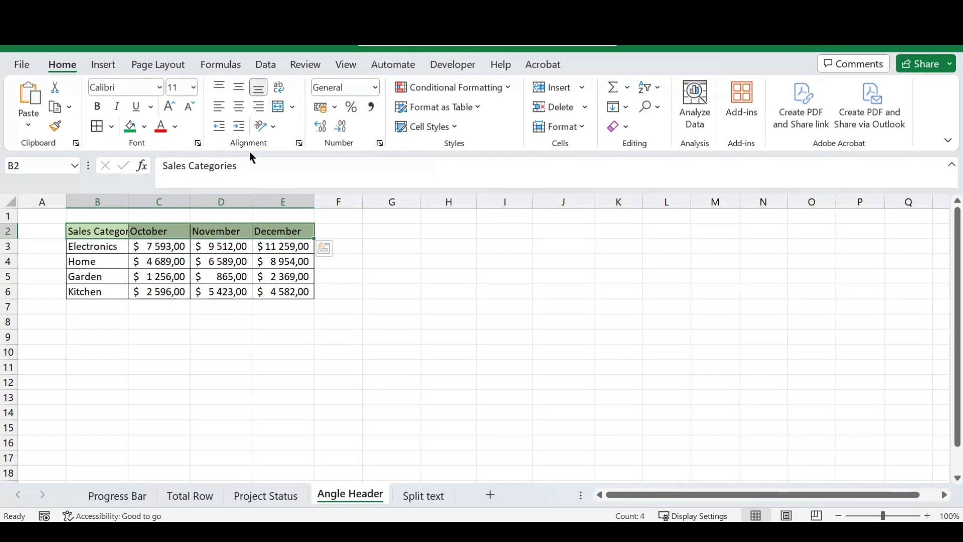
click(272, 125)
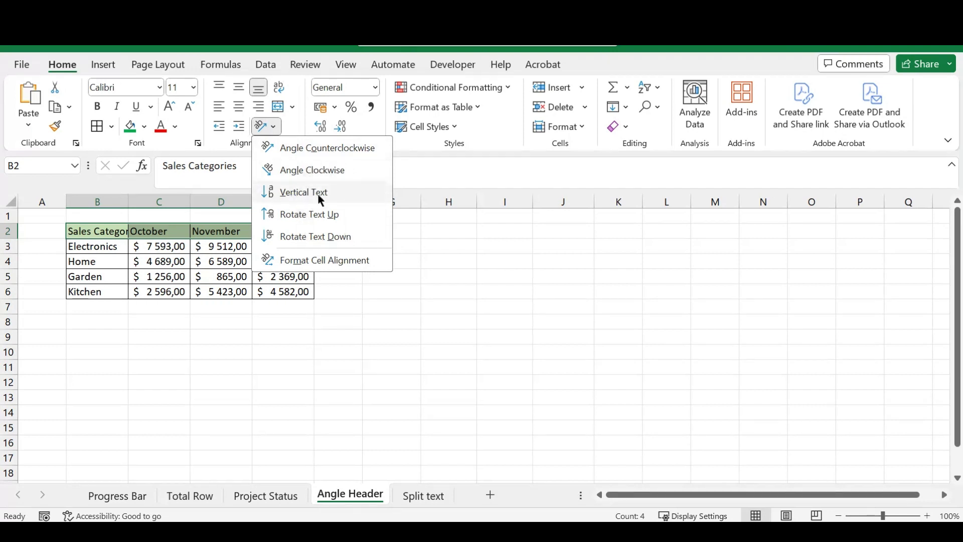
click(335, 148)
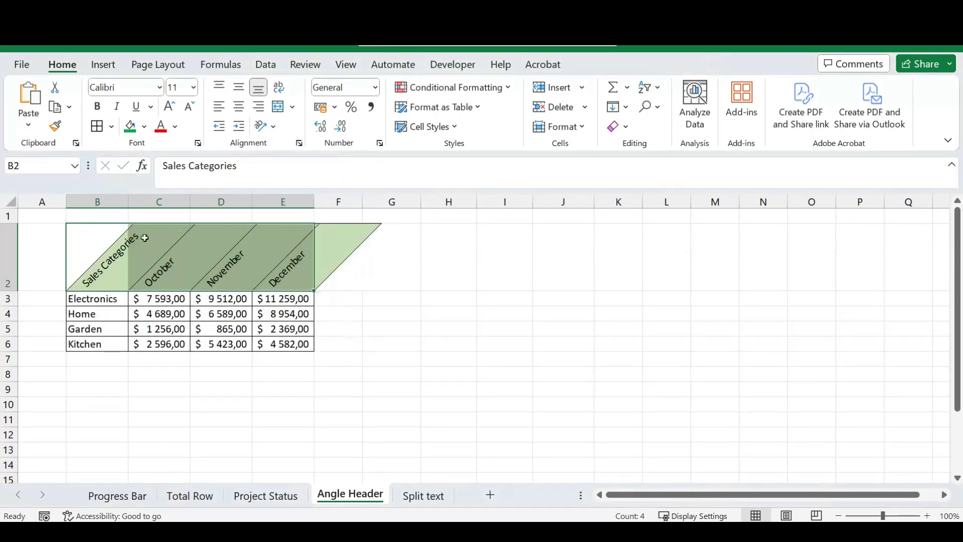
click(273, 129)
click(295, 192)
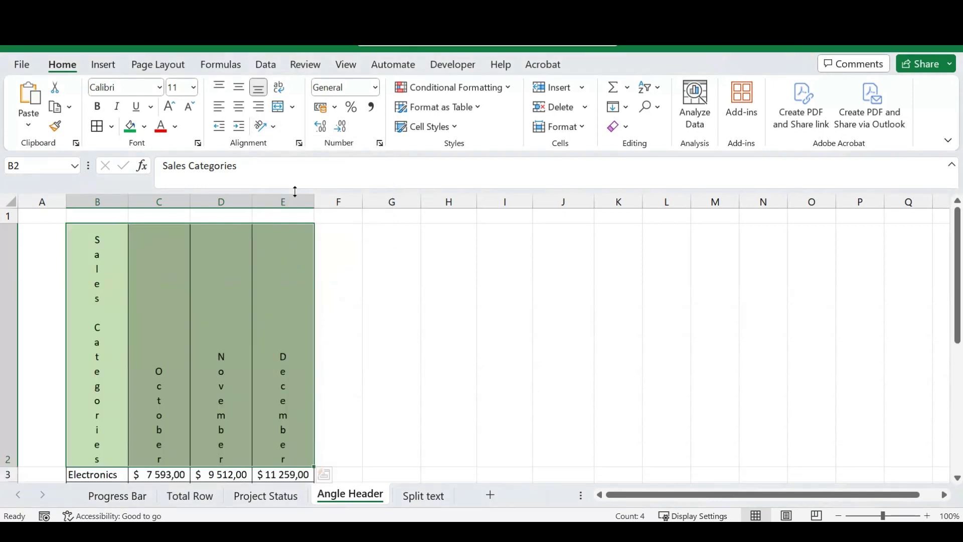
click(274, 126)
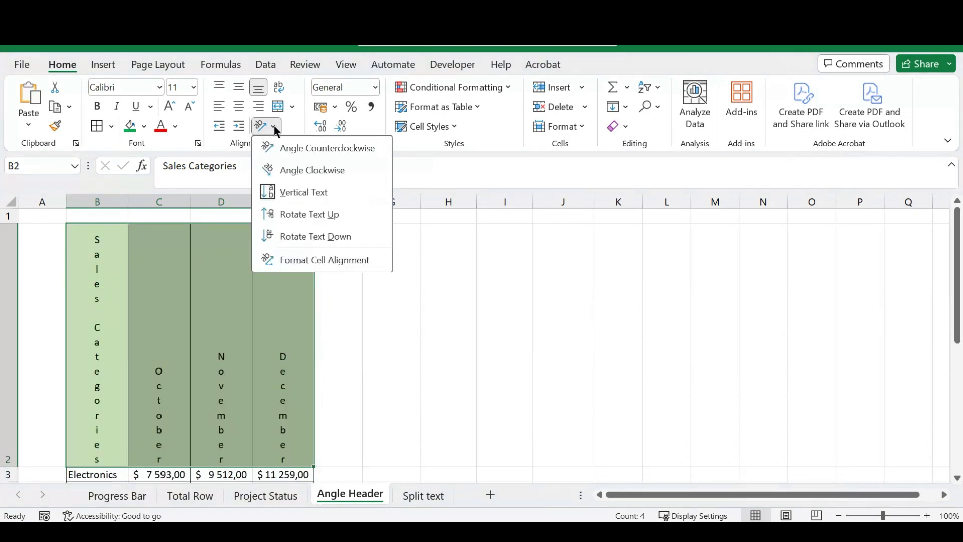
click(306, 214)
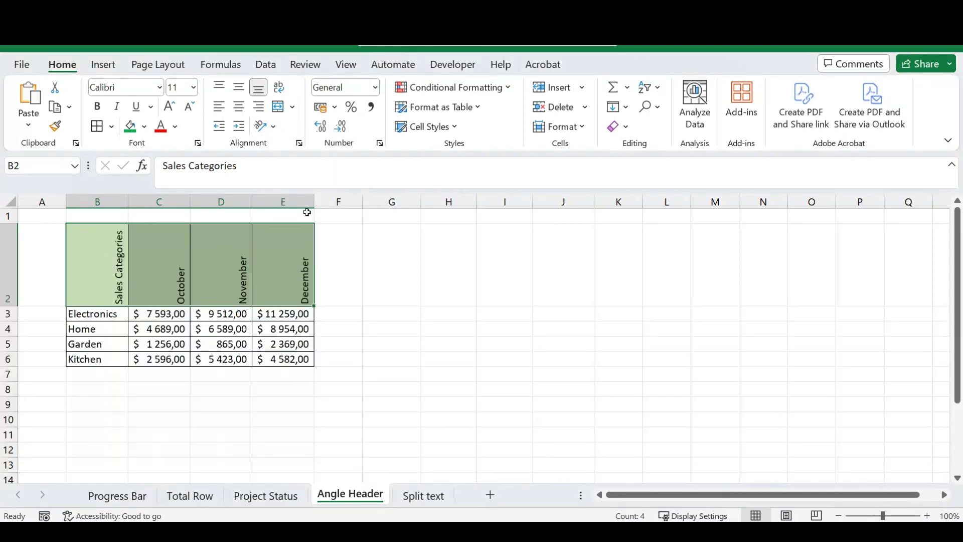
click(240, 106)
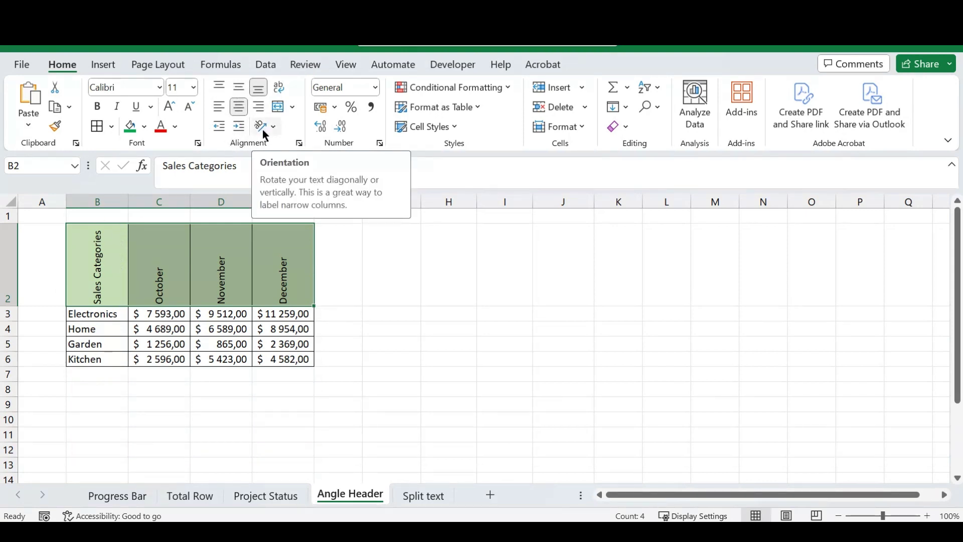
key(ctrl+z)
key(ctrl+z)
key(ctrl+z)
key(ctrl+z)
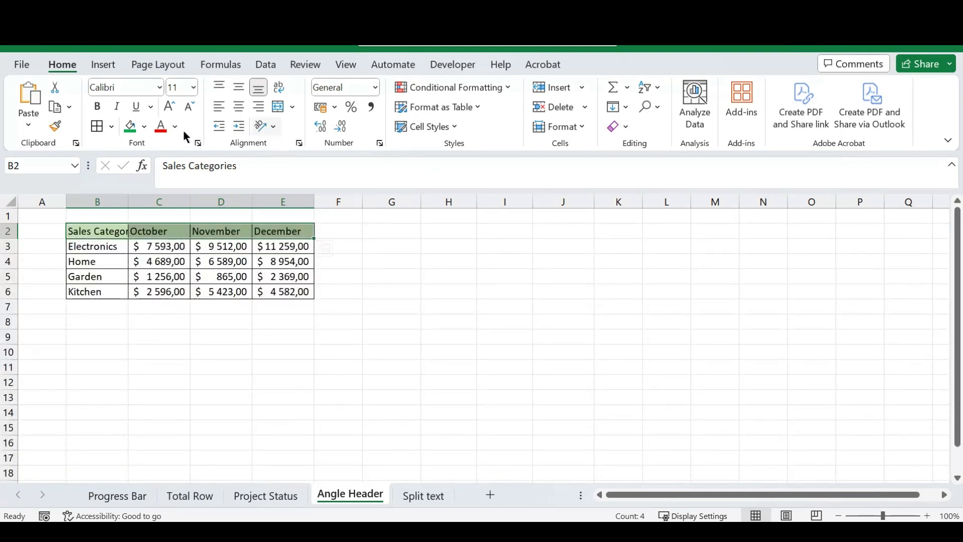
Angle the header row text to 45 degrees in the cell alignment settings.
click(271, 128)
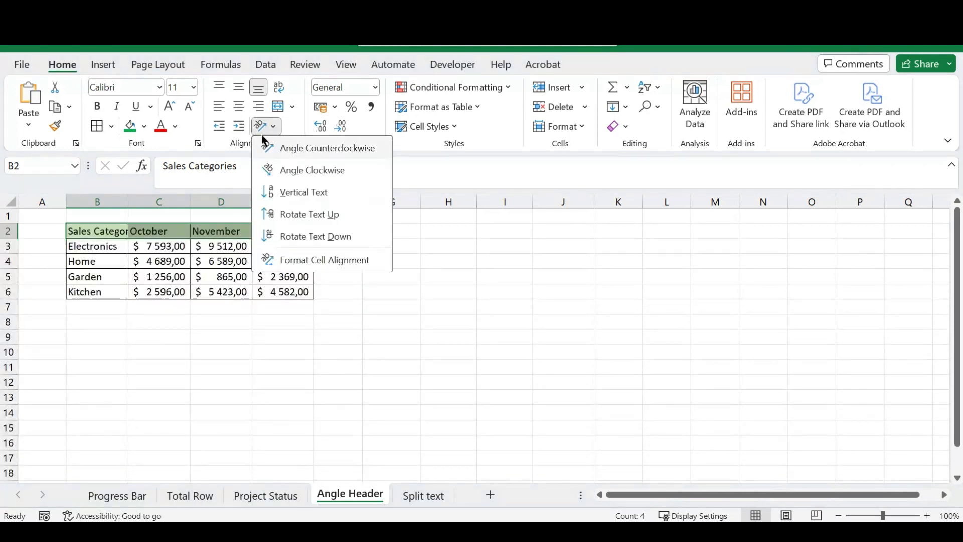
click(338, 260)
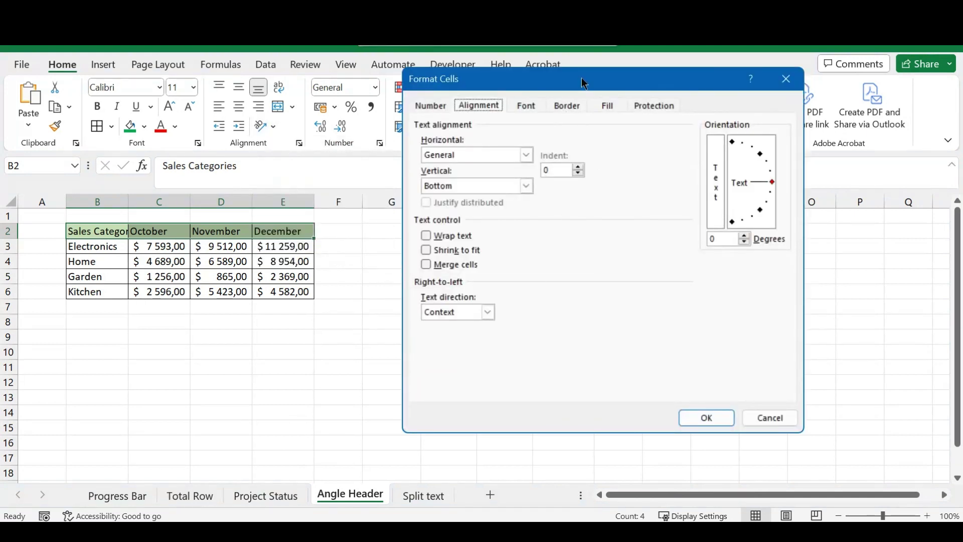
drag(582, 77, 537, 104)
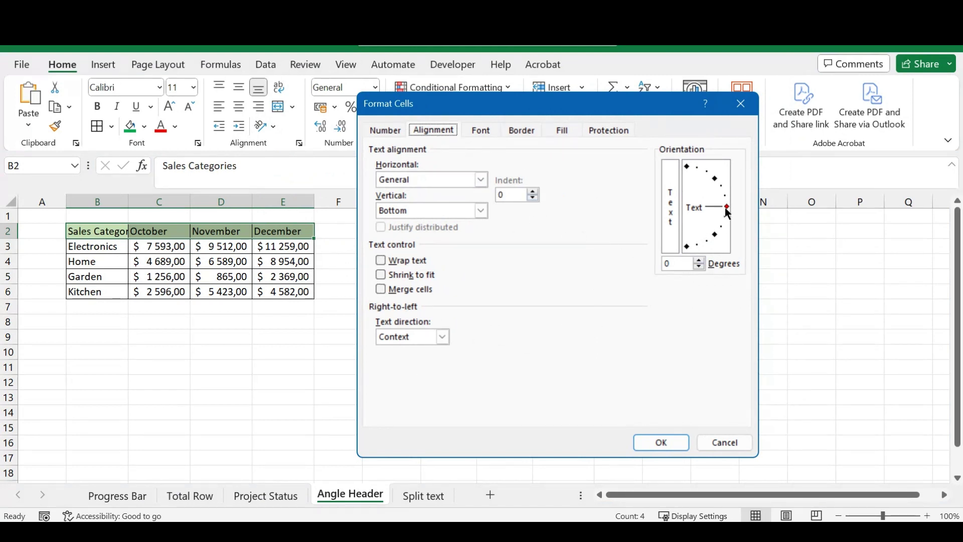
drag(726, 206, 719, 177)
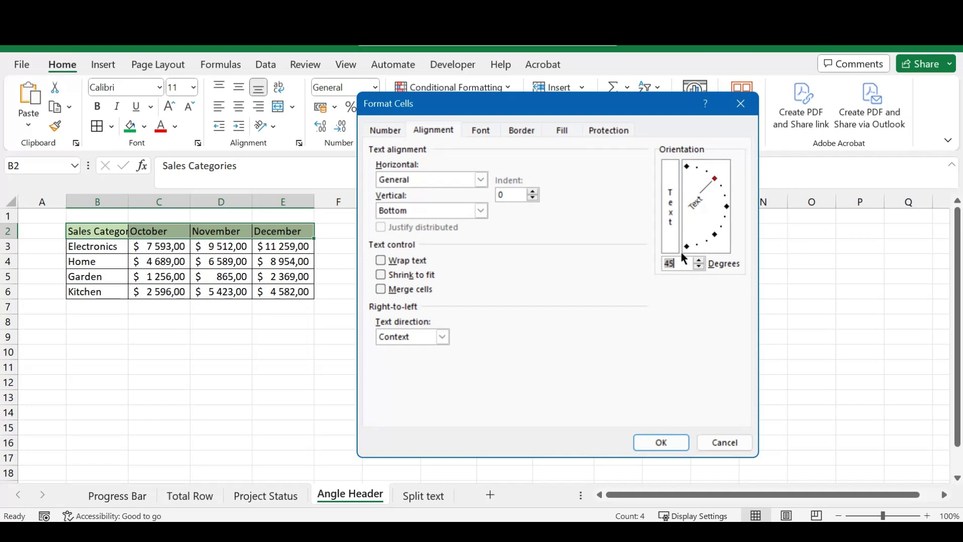
click(661, 442)
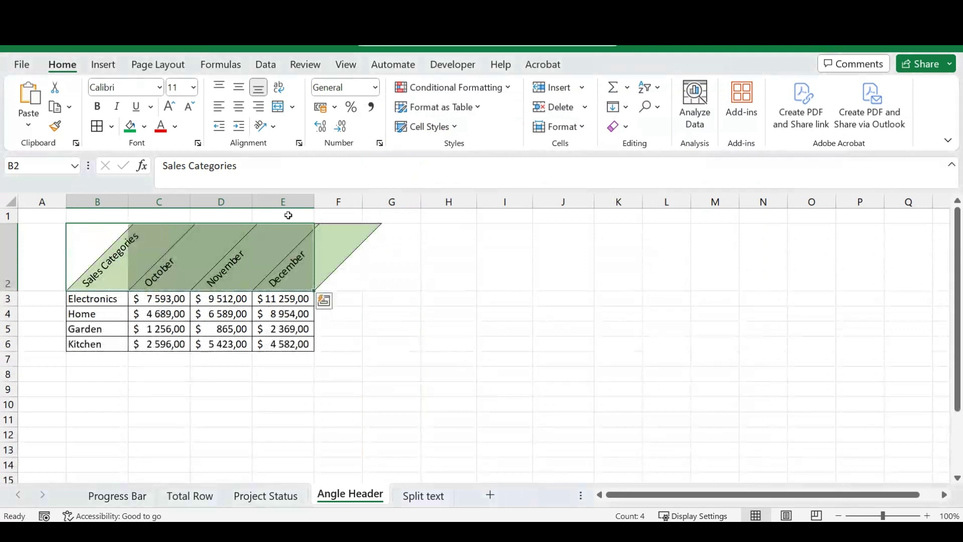
Raise the header text angle from 45 to 75 degrees.
click(273, 125)
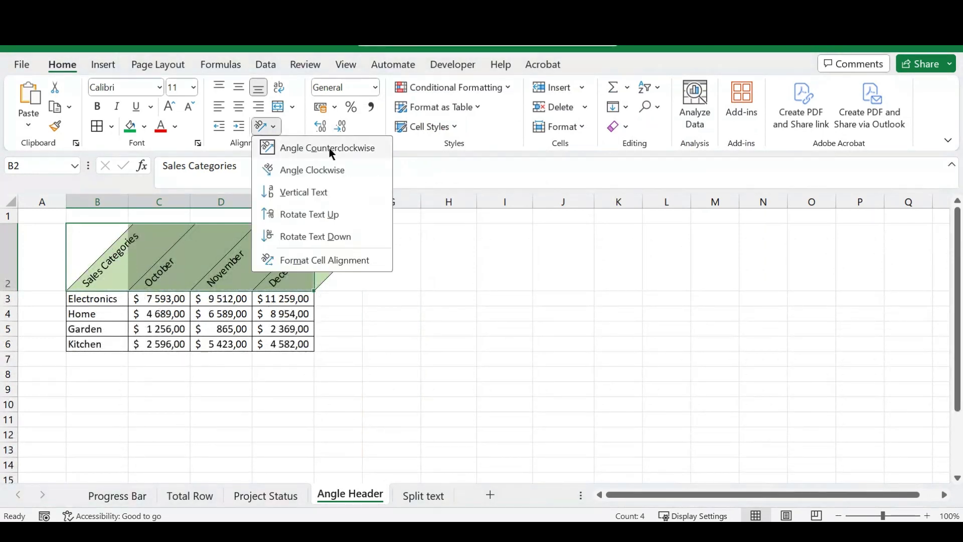
click(307, 258)
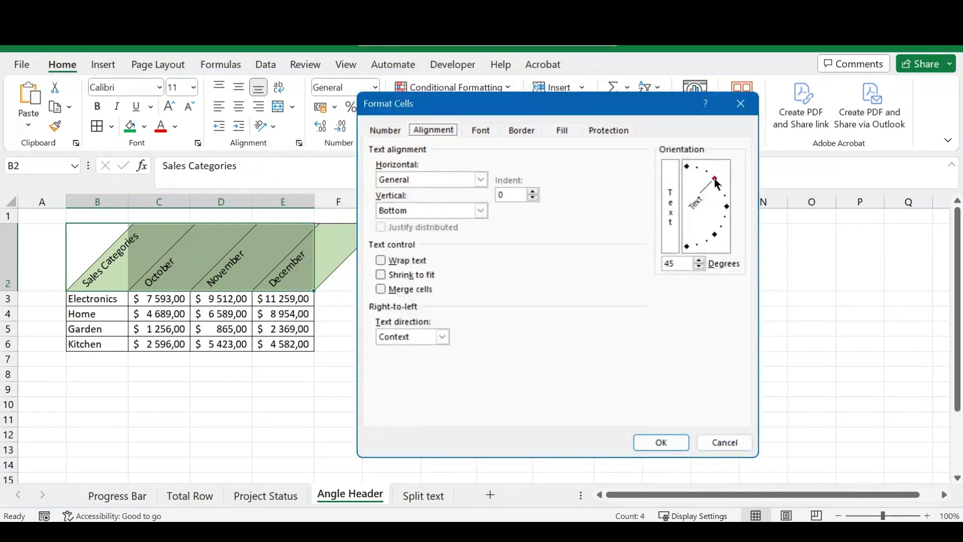
drag(715, 175, 697, 164)
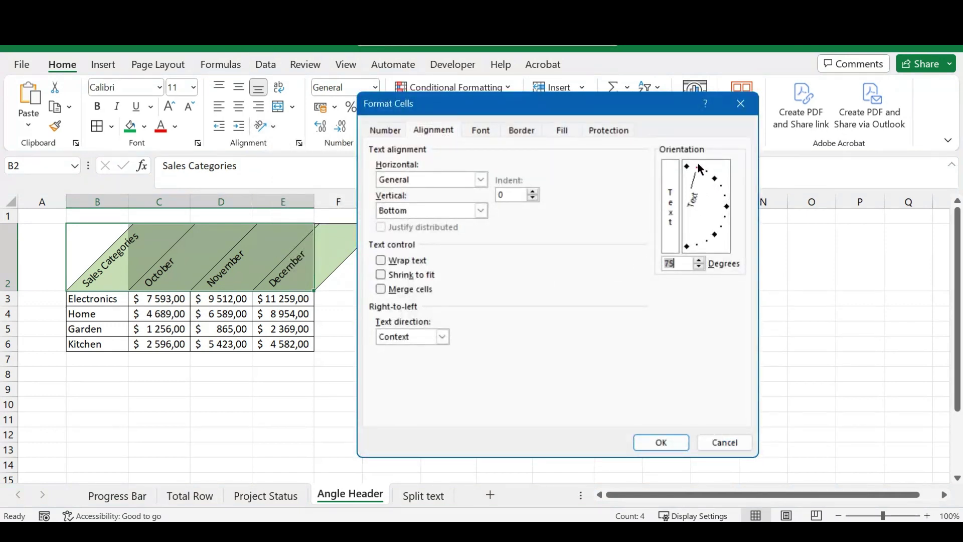
click(661, 443)
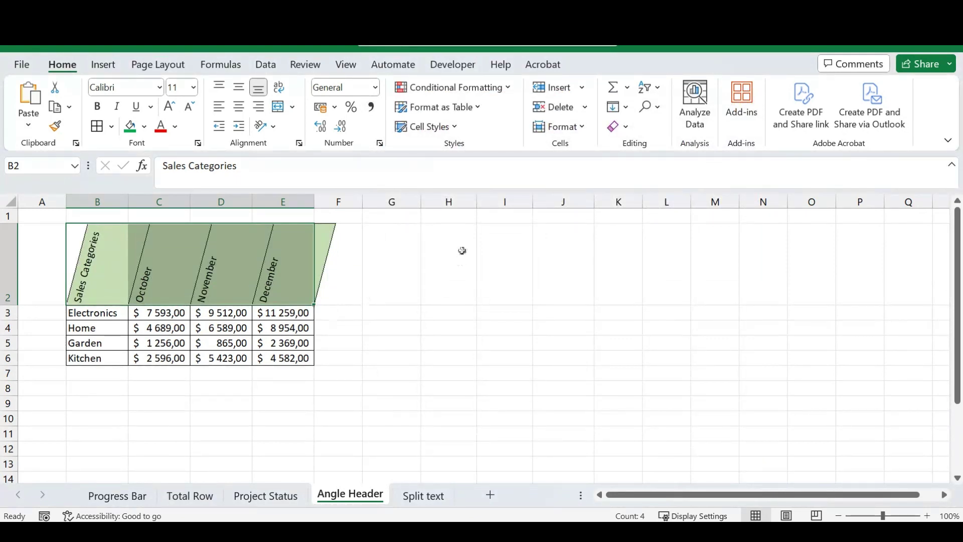
Enter the header 'Title' in C2 beside Employee Name.
click(99, 317)
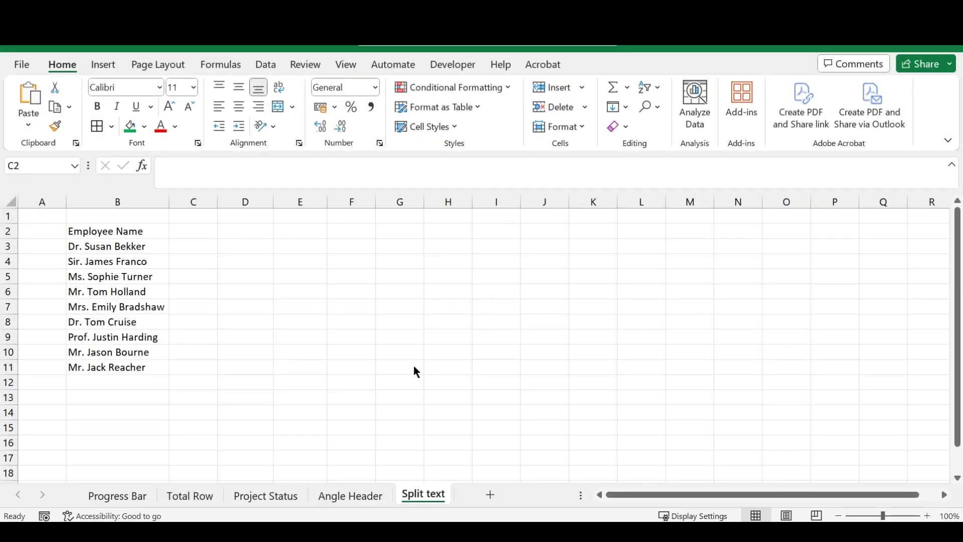
drag(108, 246, 121, 366)
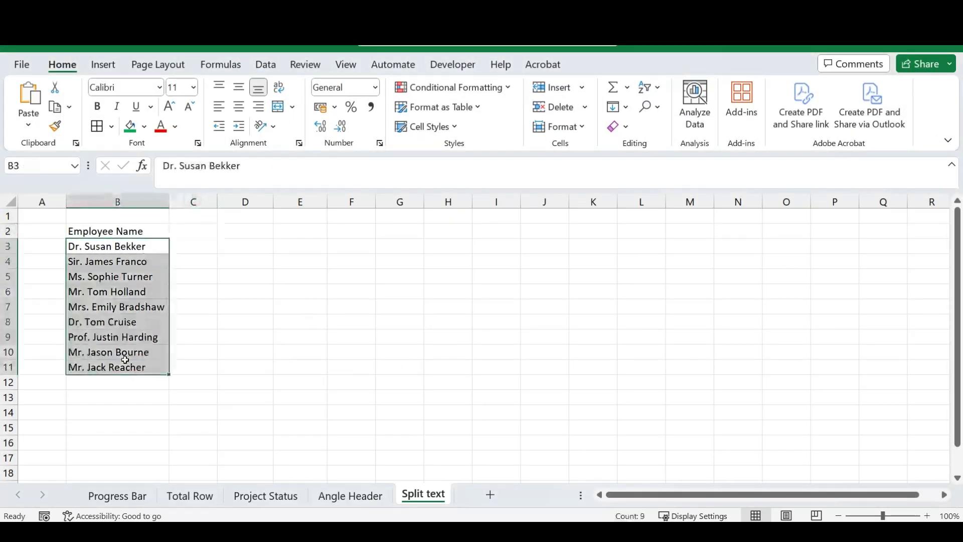
click(192, 230)
text(Tit)
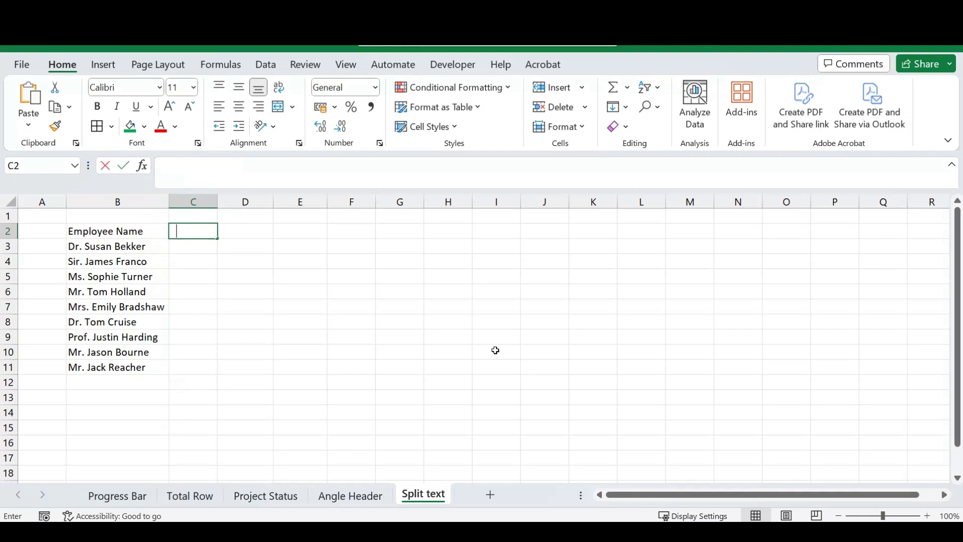
text(le)
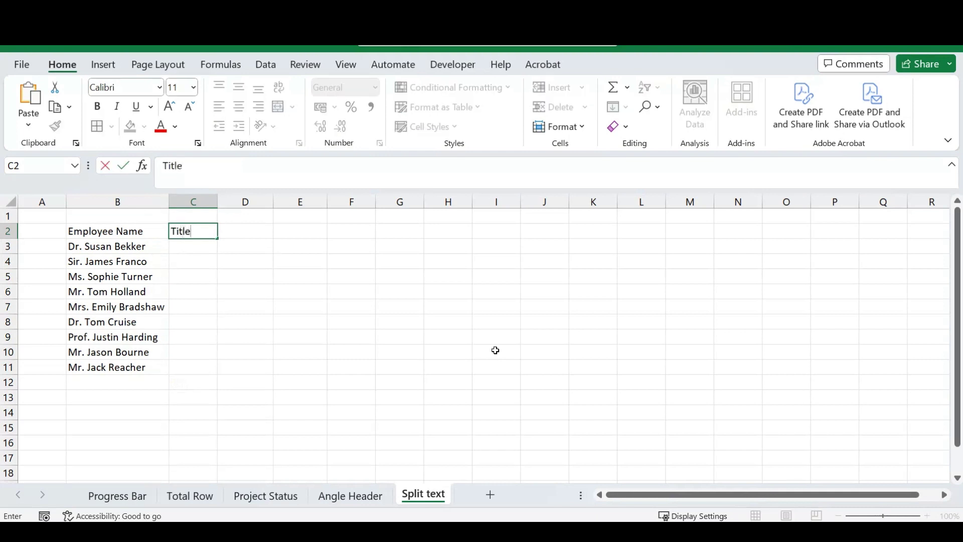
key(Tab)
Add the 'First Name' header in D2 and 'Last Name' in E2.
text(Fi)
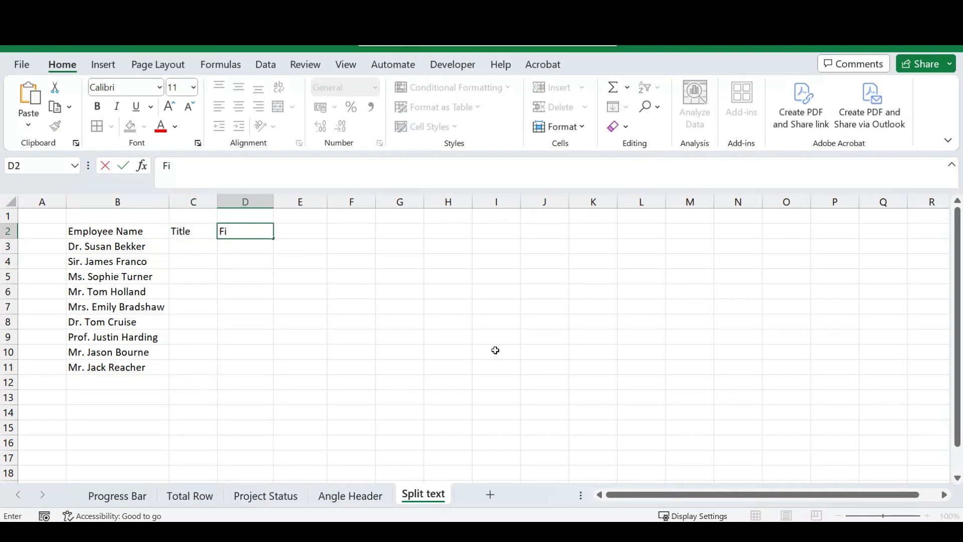
text(rst Name)
key(Return)
key(Up)
key(Right)
text(Lst)
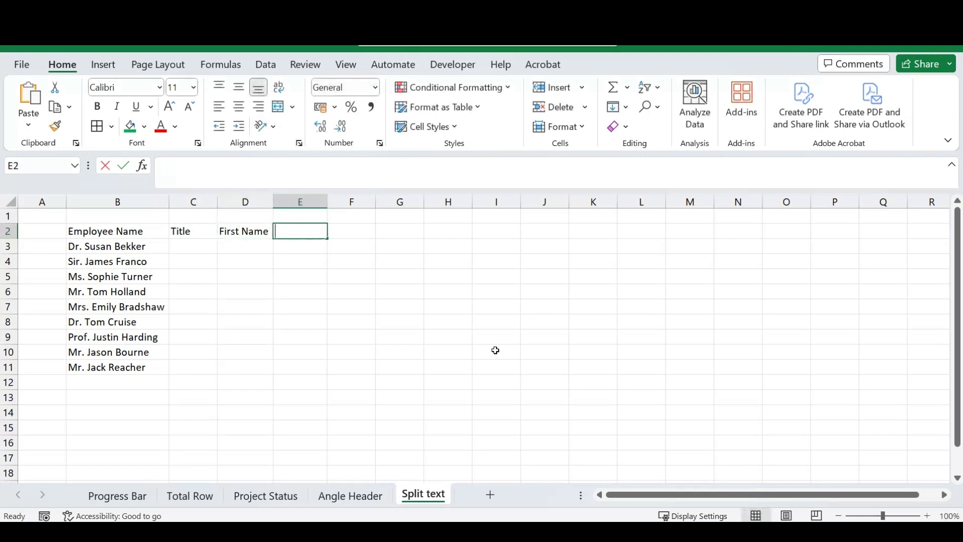
key(BackSpace)
key(BackSpace)
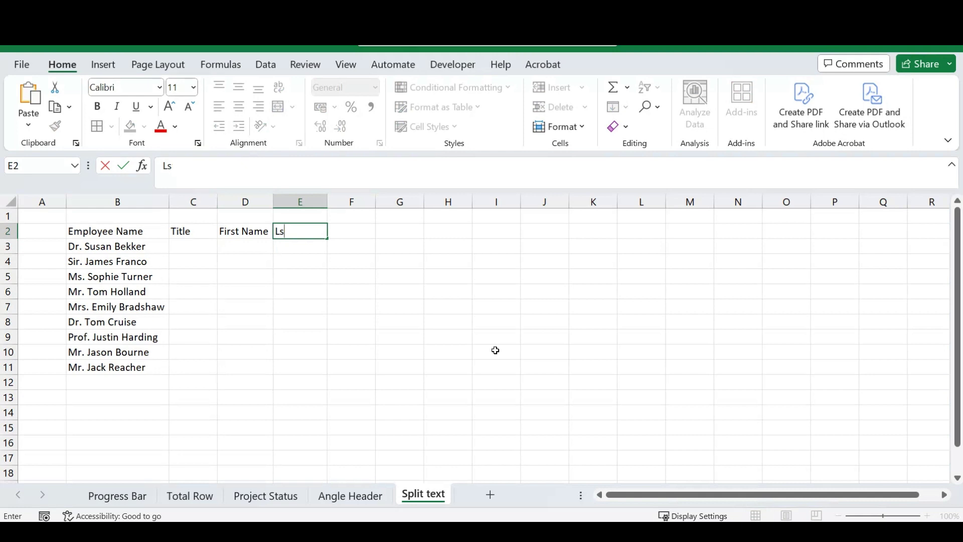
text(ast Name)
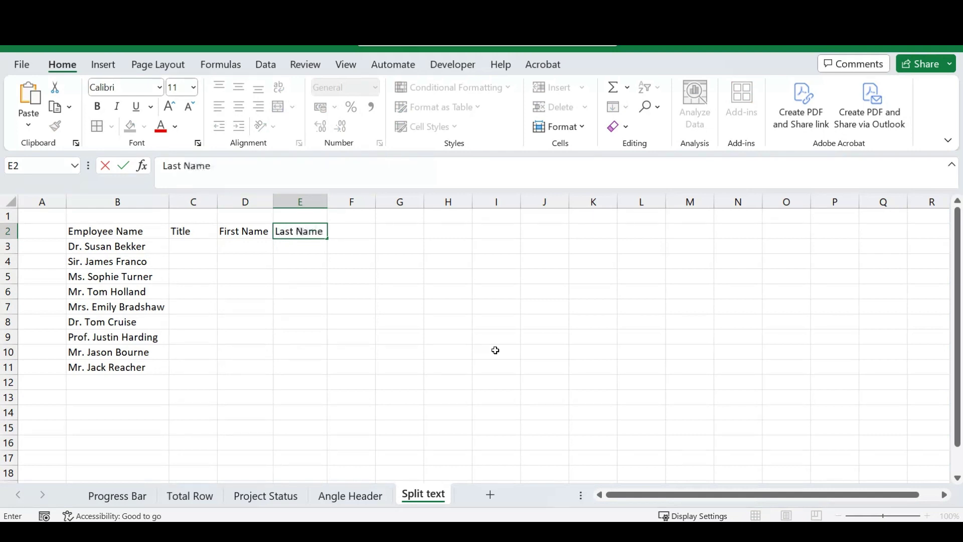
key(Return)
key(Left)
key(Left)
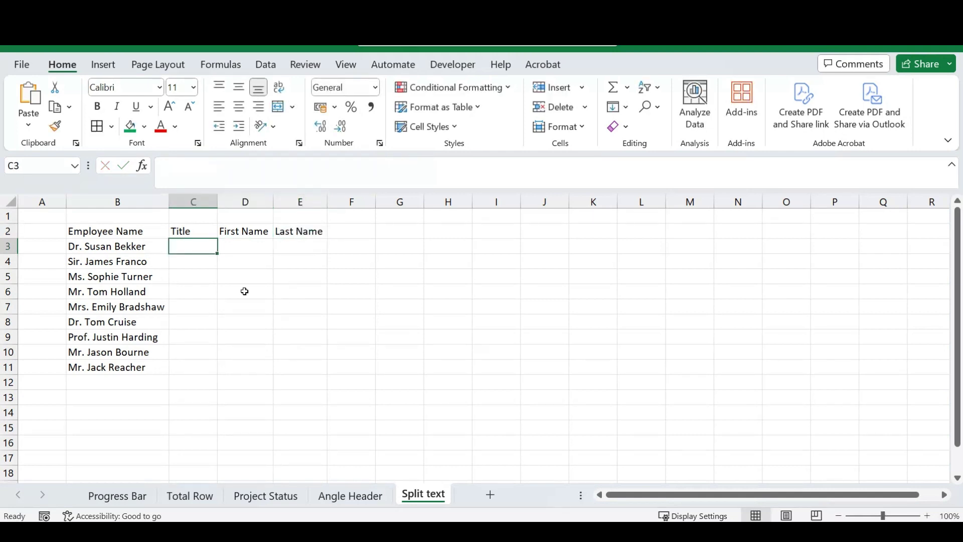
drag(189, 229, 299, 231)
click(295, 332)
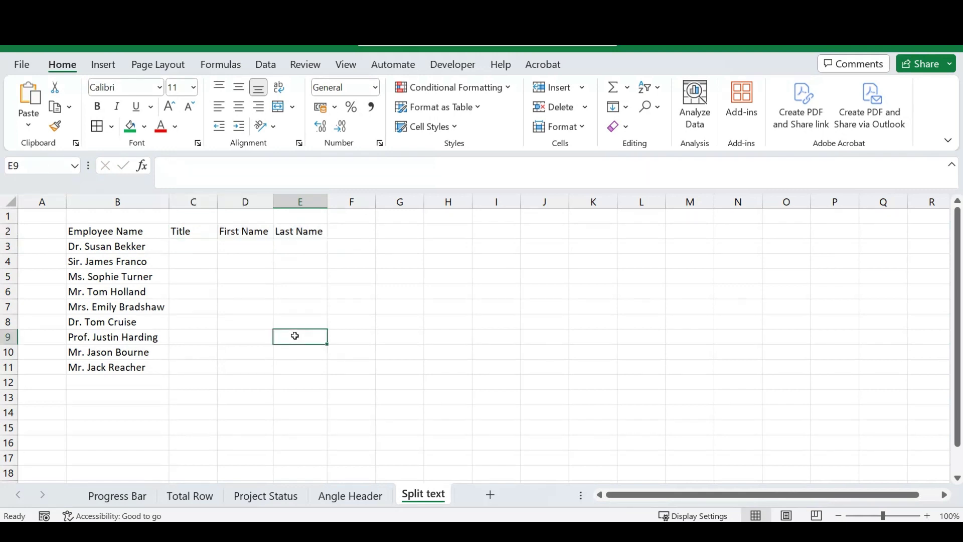
click(199, 246)
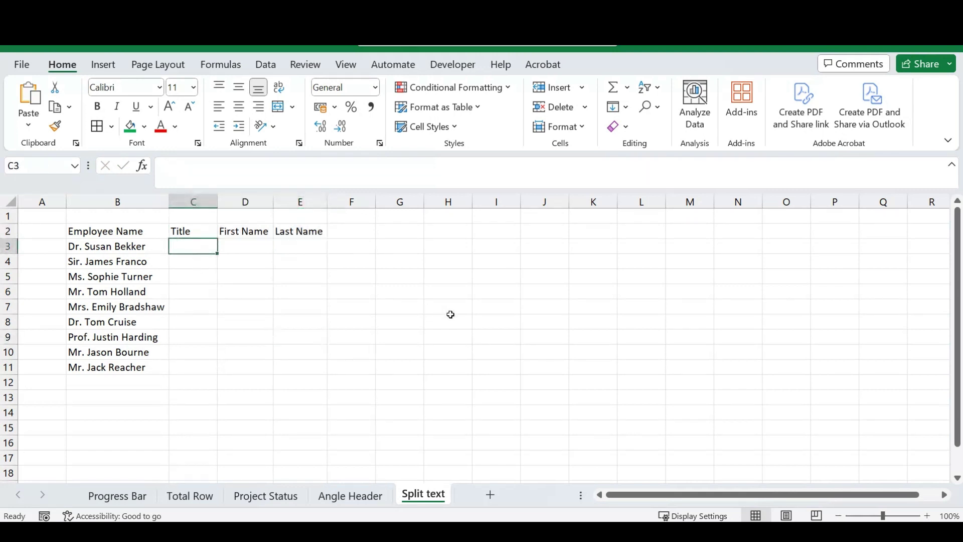
text(=)
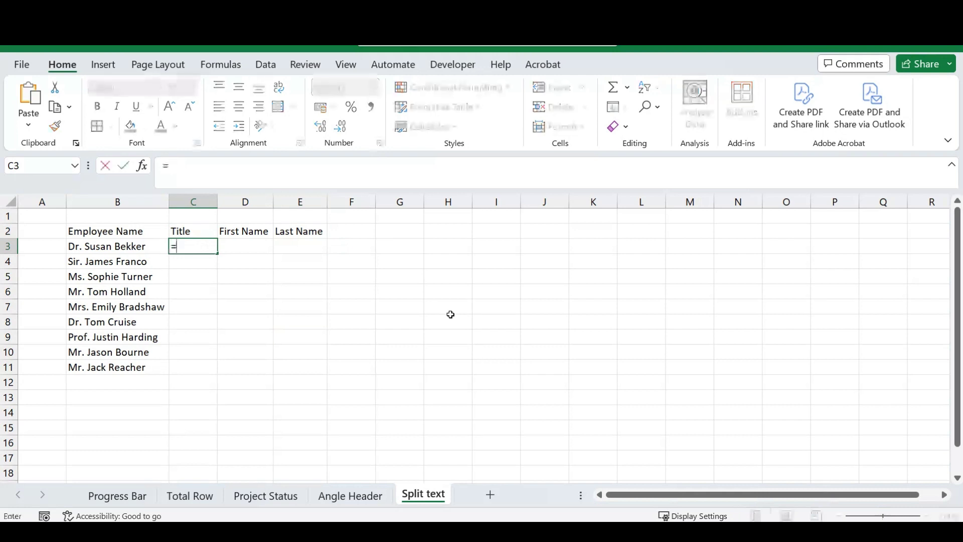
text(tec)
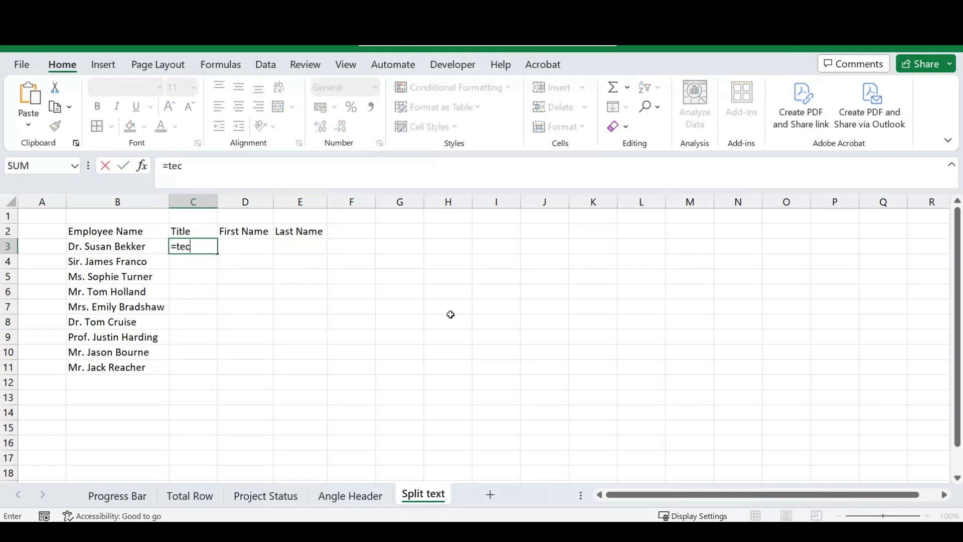
key(BackSpace)
text(xtspl)
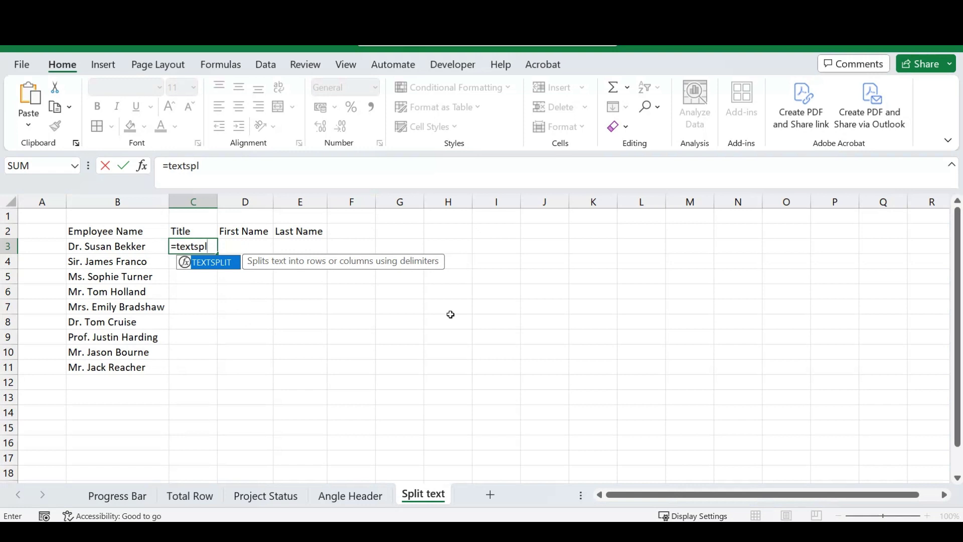
key(Tab)
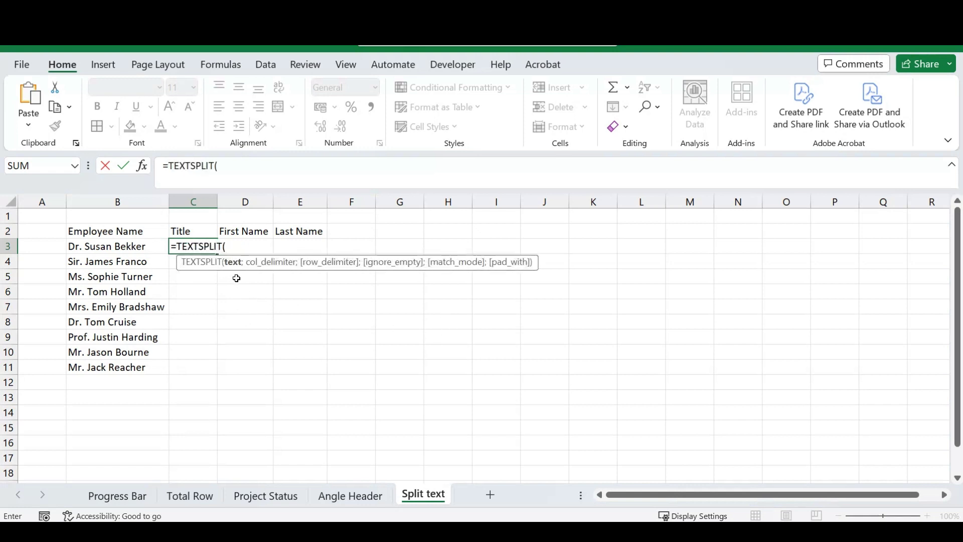
click(114, 246)
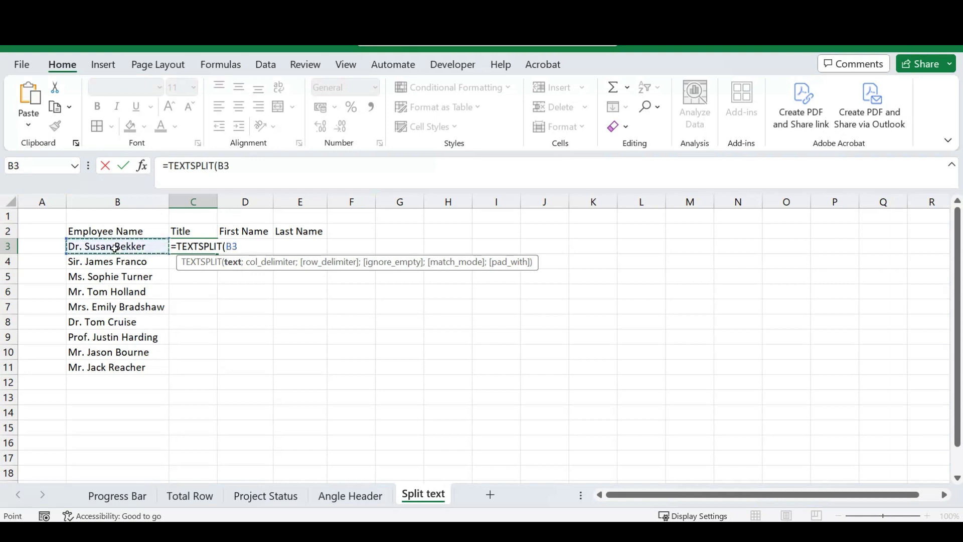
text(;)
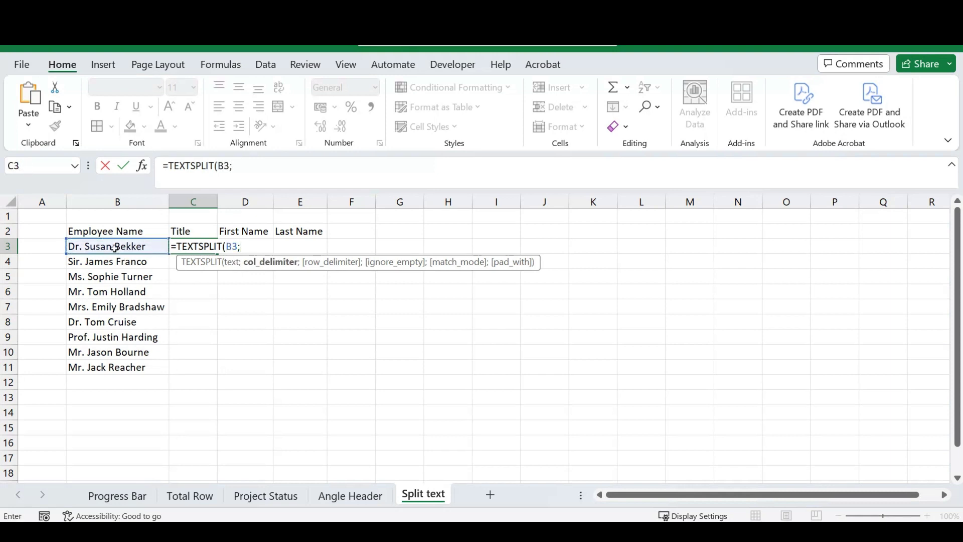
text(" "))
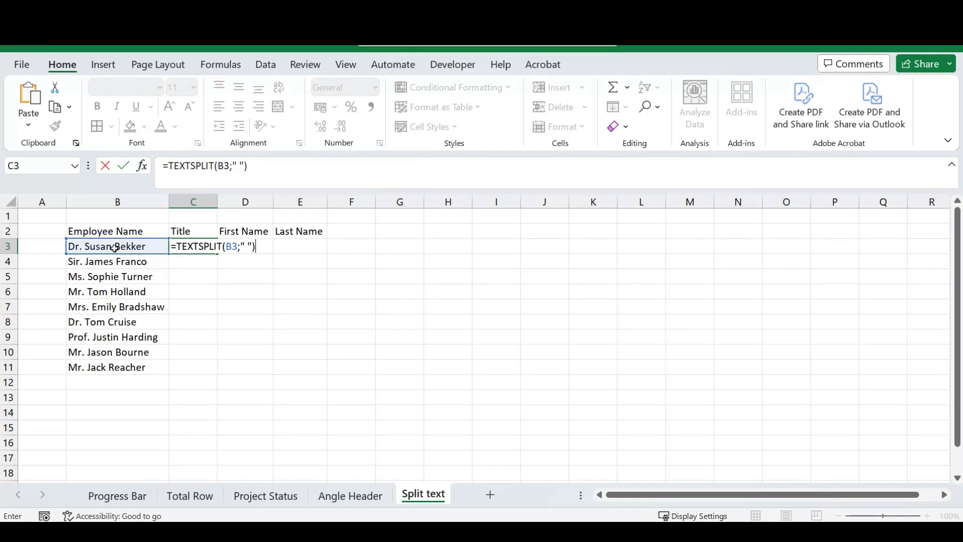
key(Return)
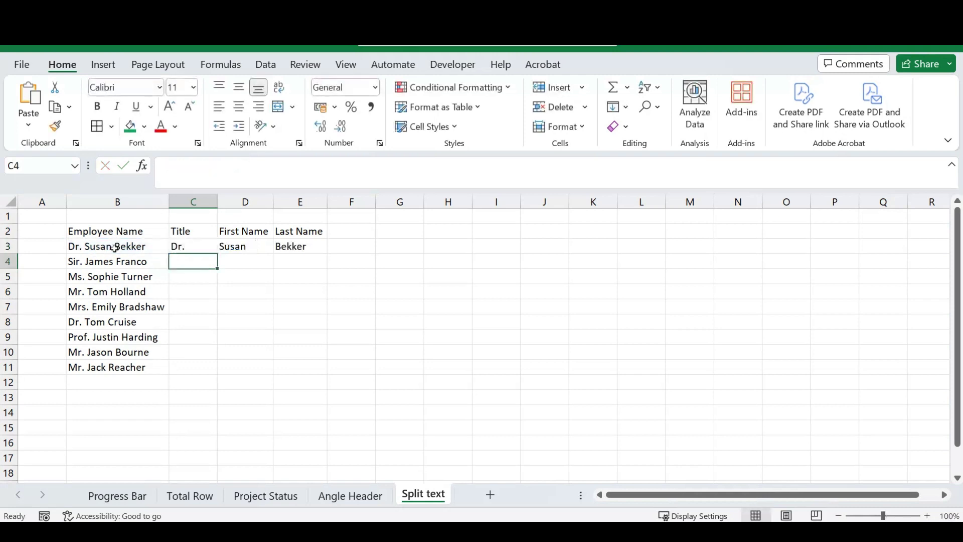
click(188, 248)
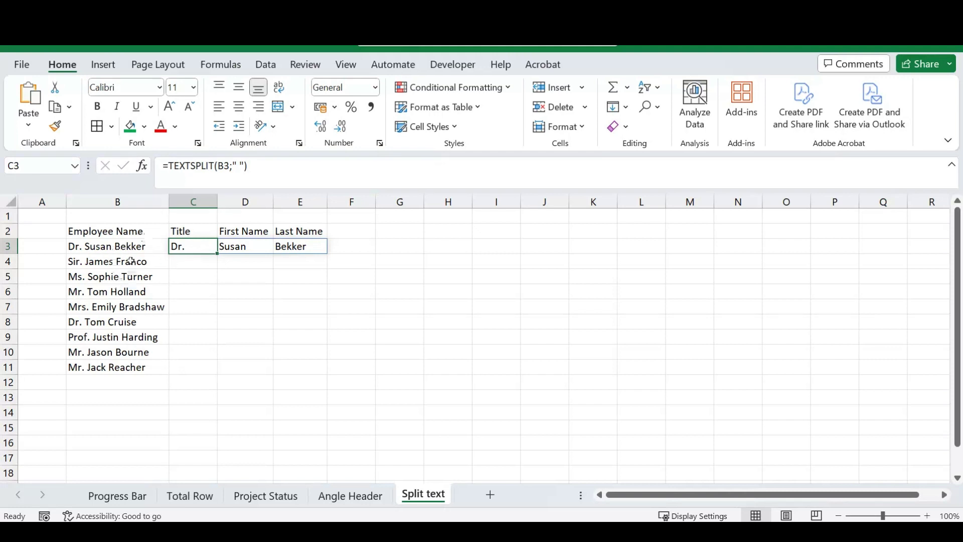
click(108, 246)
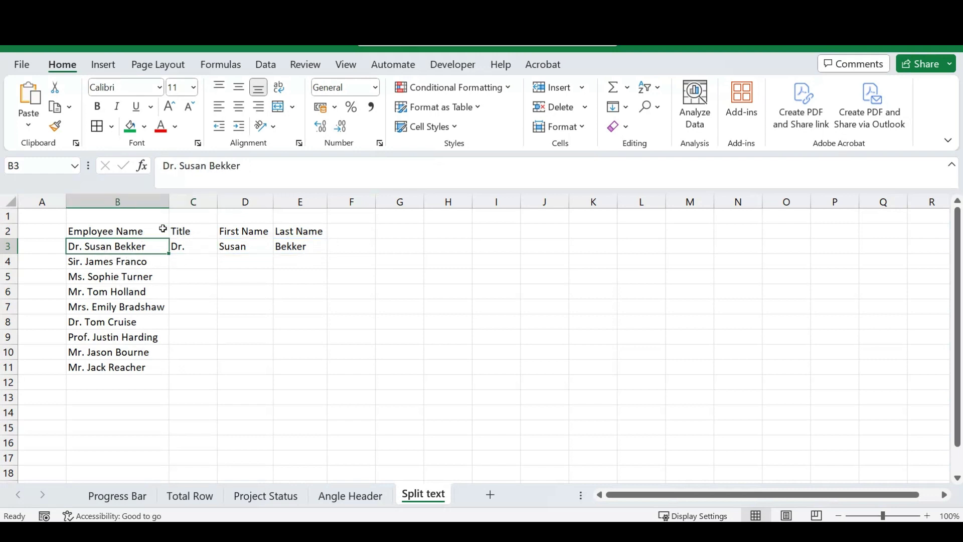
click(209, 167)
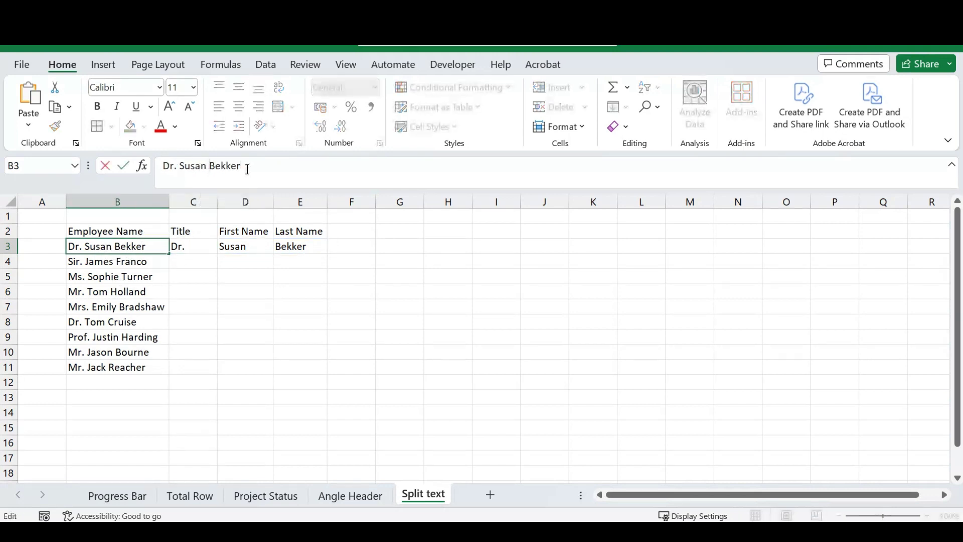
key(BackSpace)
key(Return)
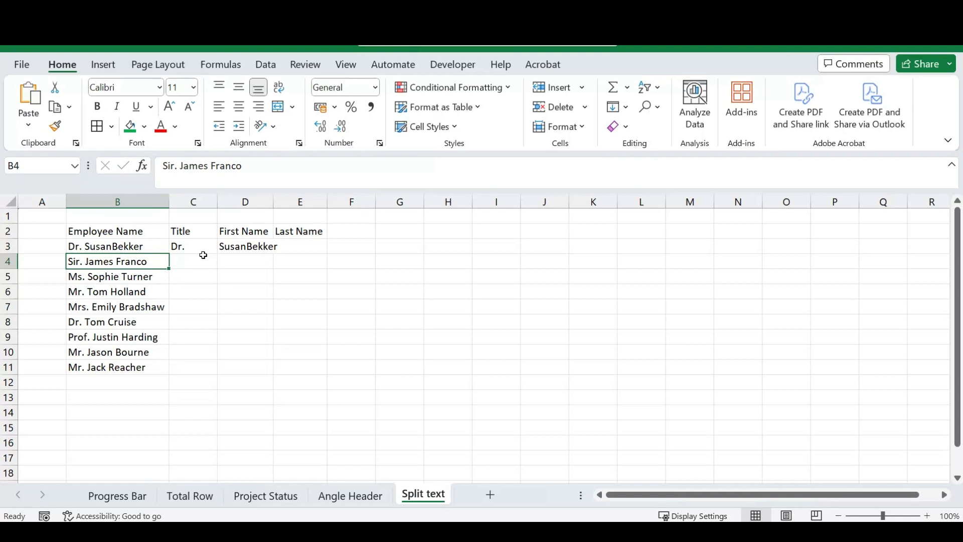
click(133, 246)
click(210, 166)
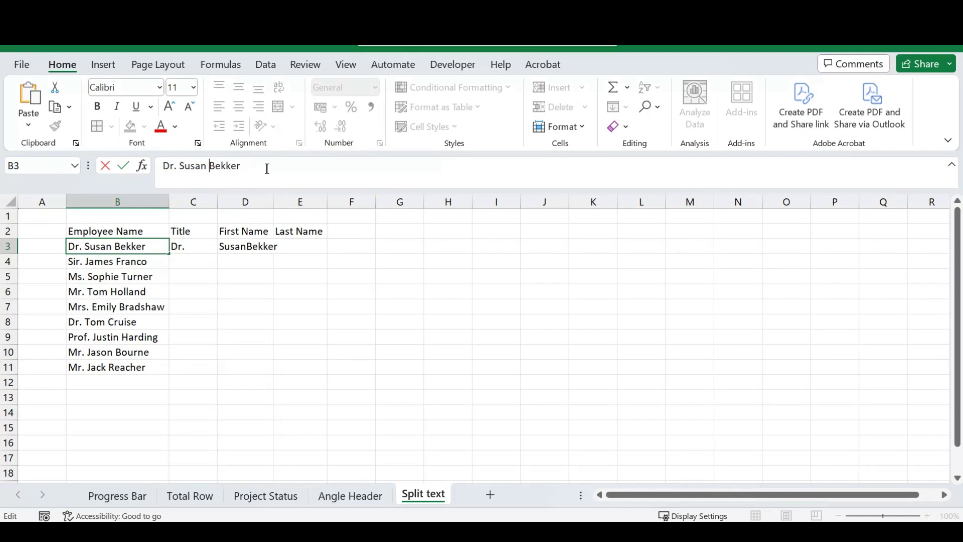
Fill the C3:E3 TEXTSPLIT formula down to row 11 for all nine names.
key(Return)
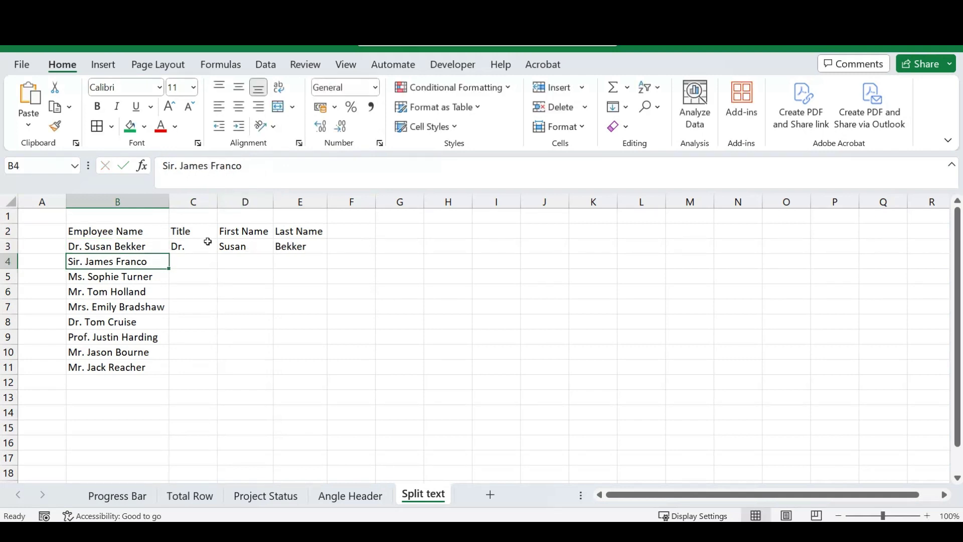
drag(203, 244, 307, 377)
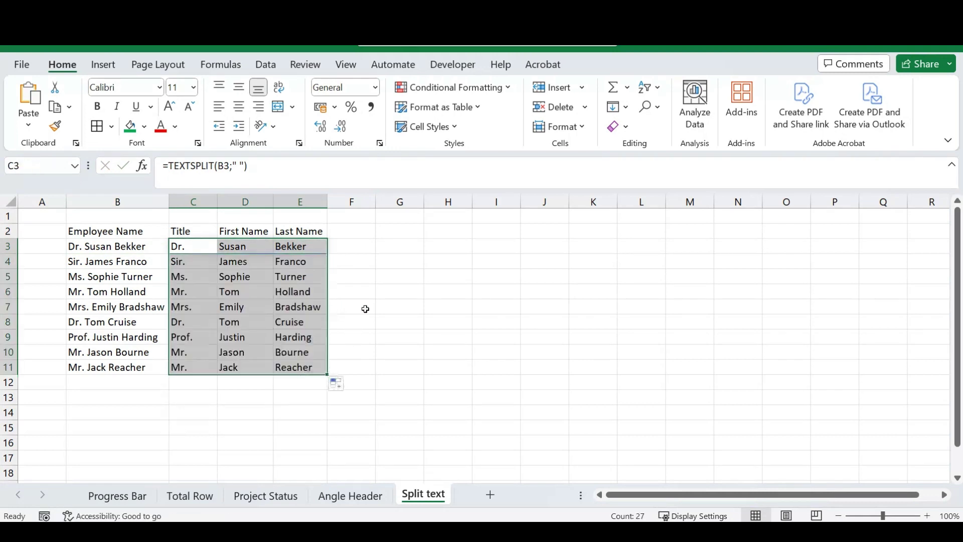
click(392, 317)
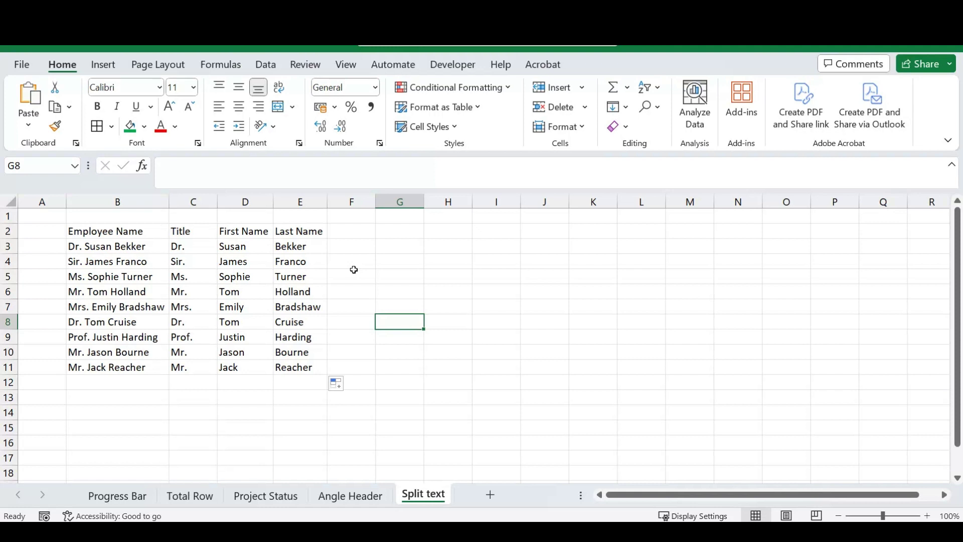
click(185, 233)
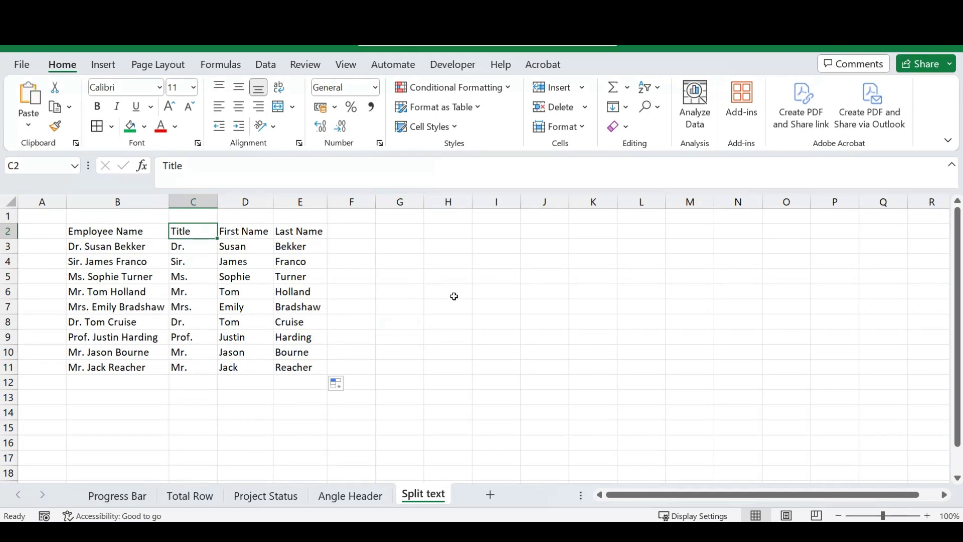
click(360, 235)
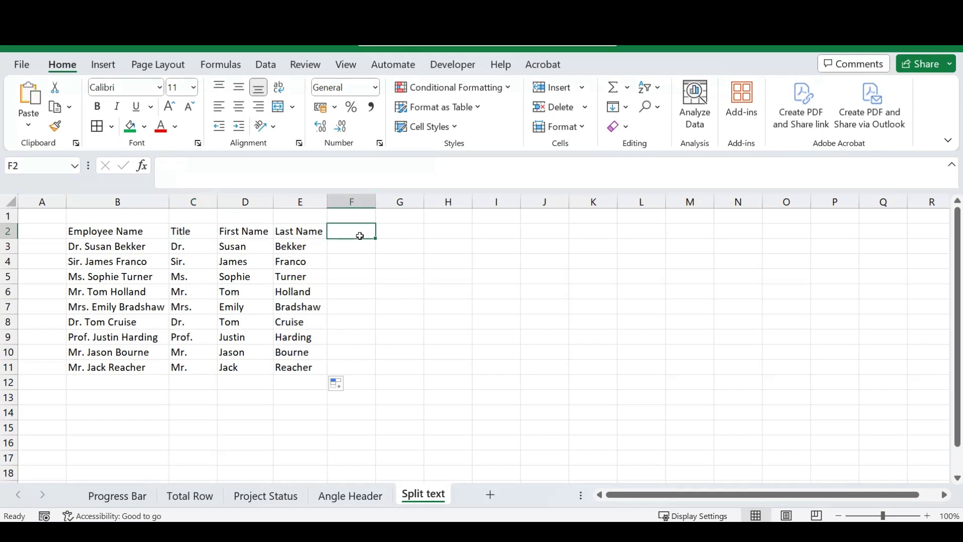